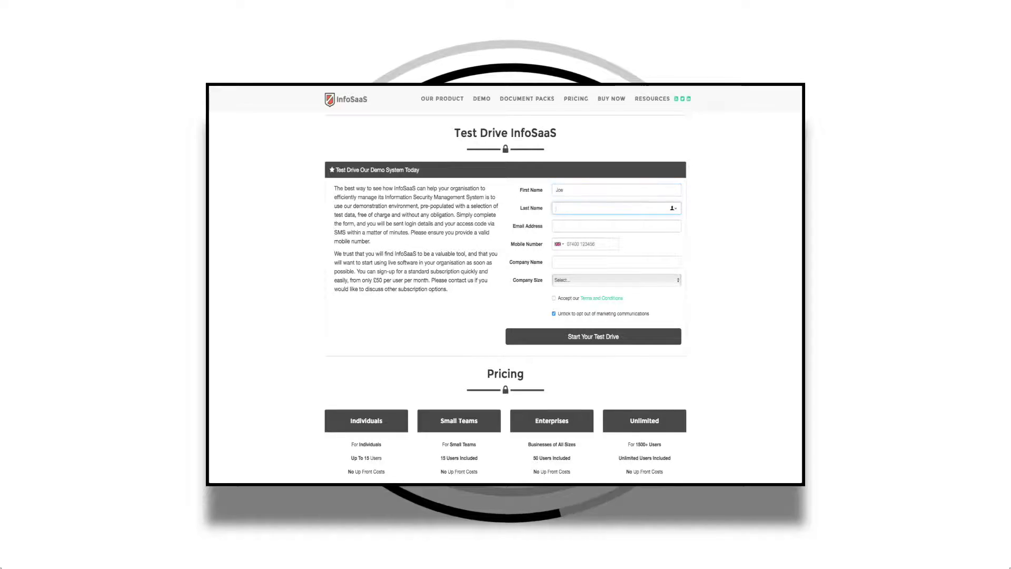
# Enter the surname and email, company UK Security, size 1000+, and accept the terms
pyautogui.write('Bloggs')
pyautogui.press('Tab')
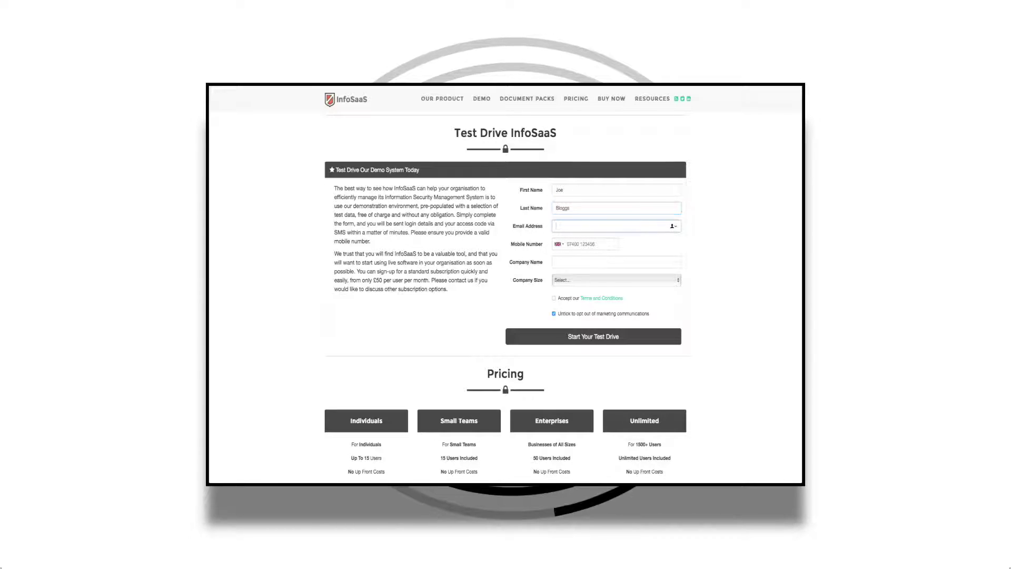
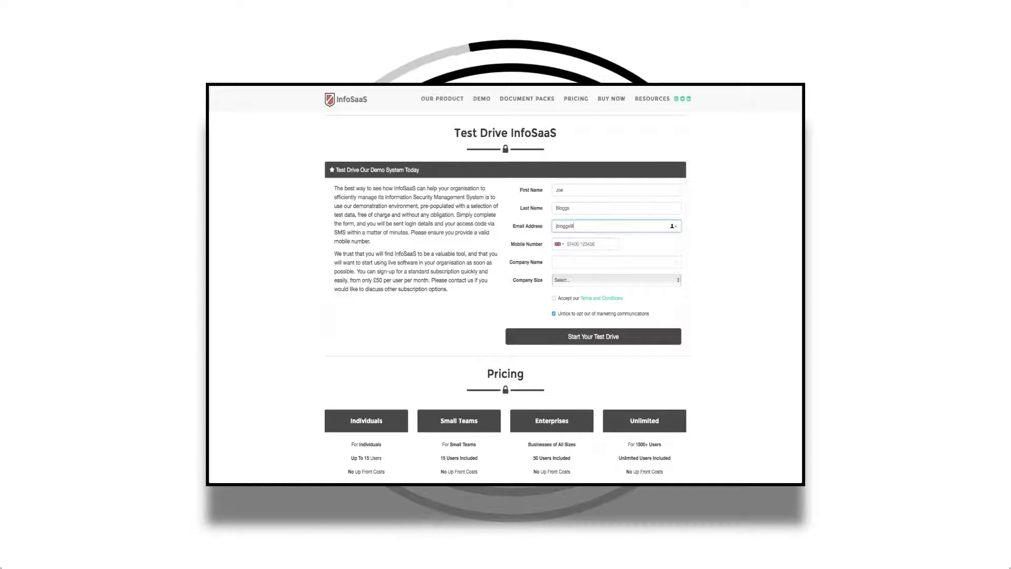
pyautogui.press('Tab')
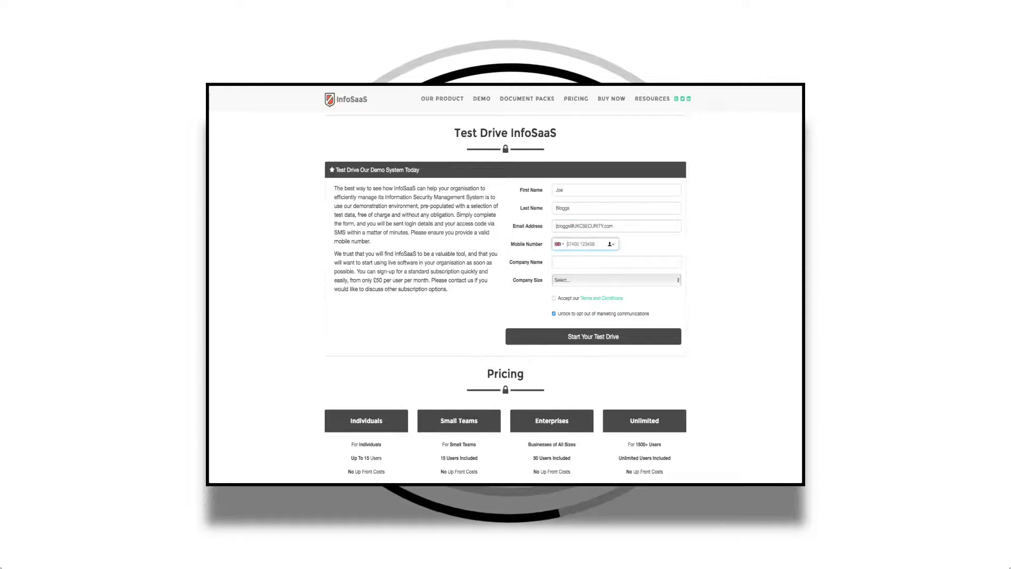
pyautogui.click(558, 262)
pyautogui.write('UK Security')
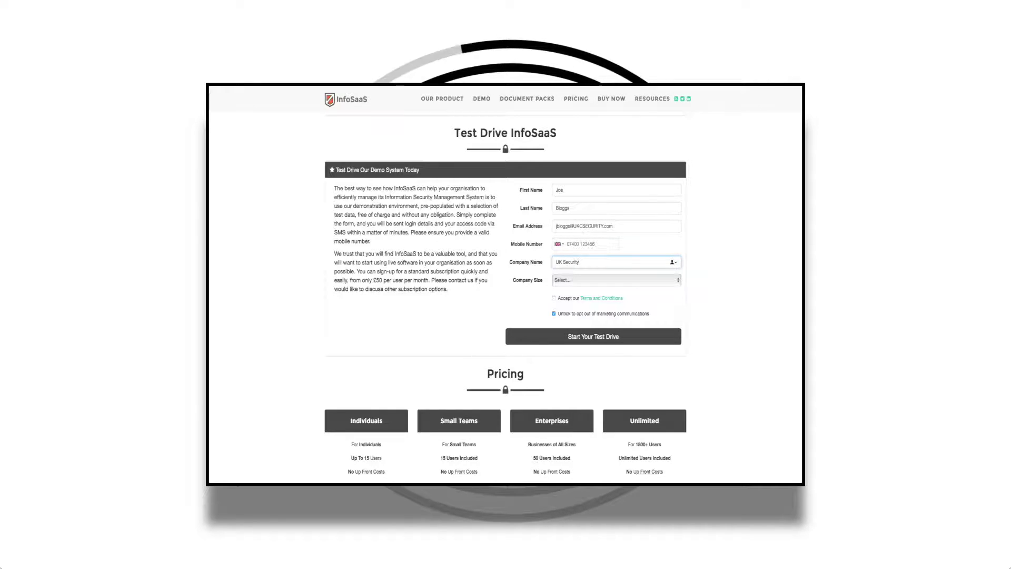
pyautogui.click(606, 280)
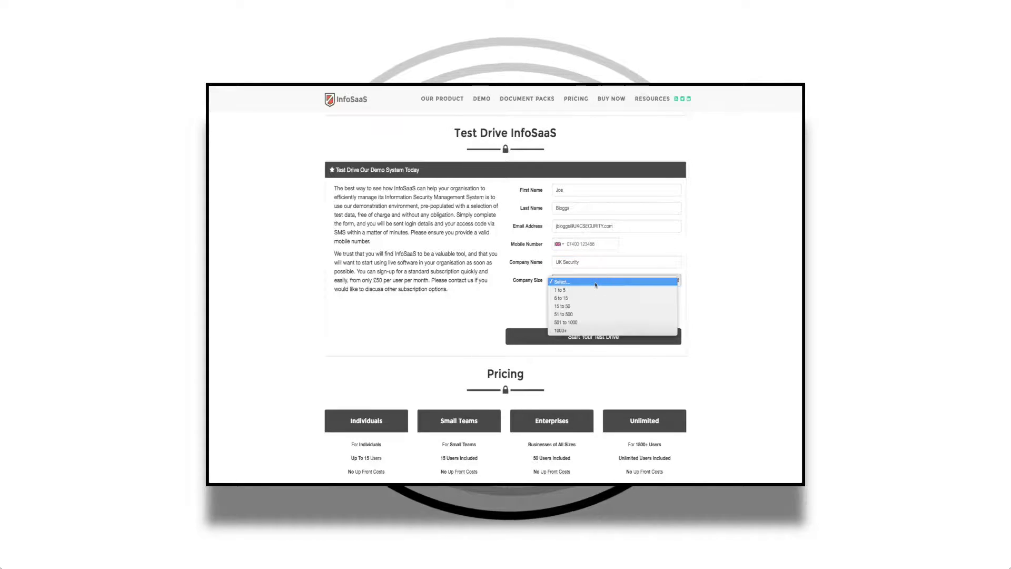
pyautogui.click(573, 331)
pyautogui.click(554, 299)
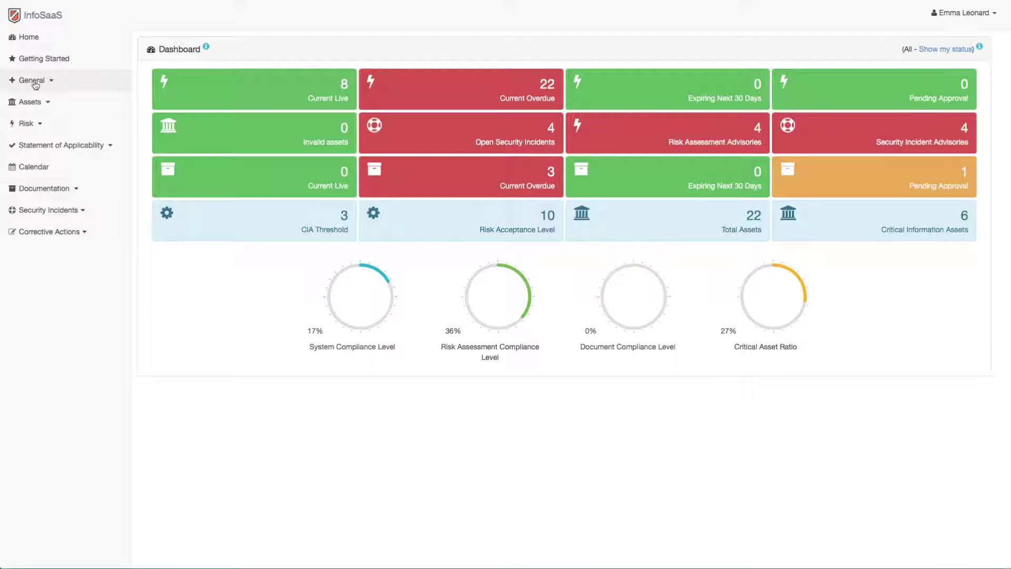
# Go to General > System Parameters in the sidebar
pyautogui.click(78, 84)
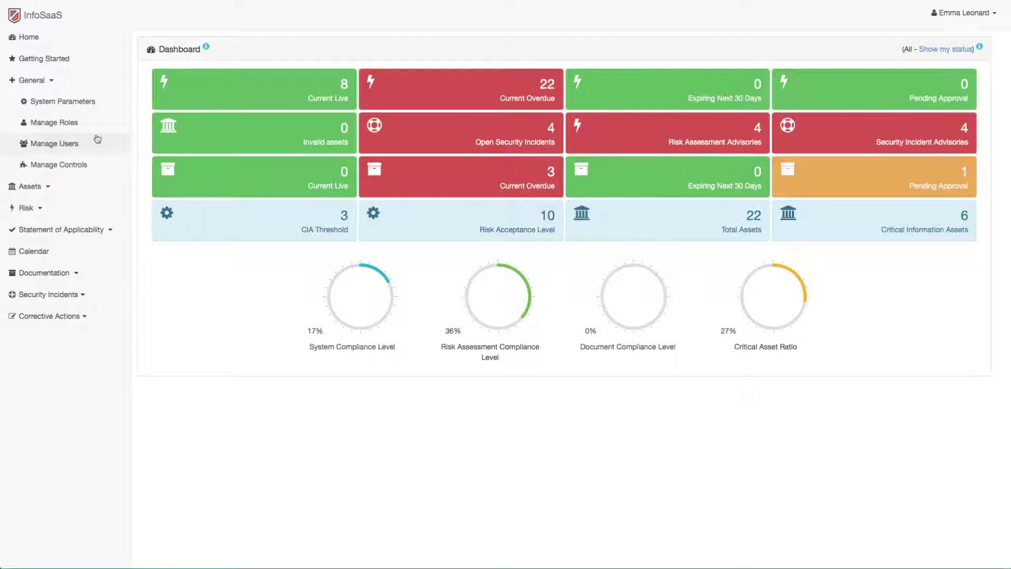
pyautogui.click(79, 103)
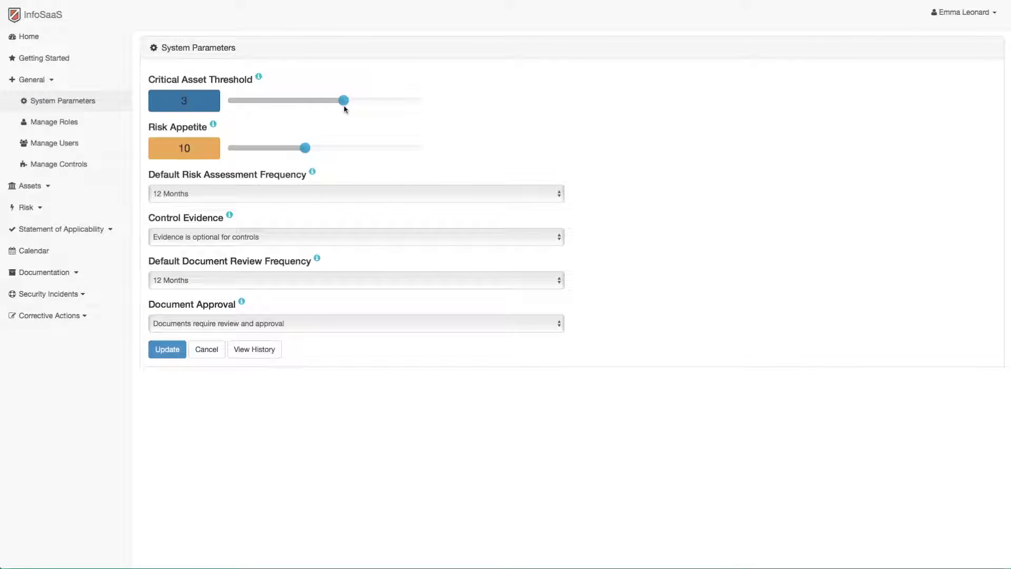
# Keep risk assessment and document review frequencies at 12 Months, then view the risk-level help
pyautogui.click(305, 148)
pyautogui.click(328, 196)
pyautogui.click(328, 197)
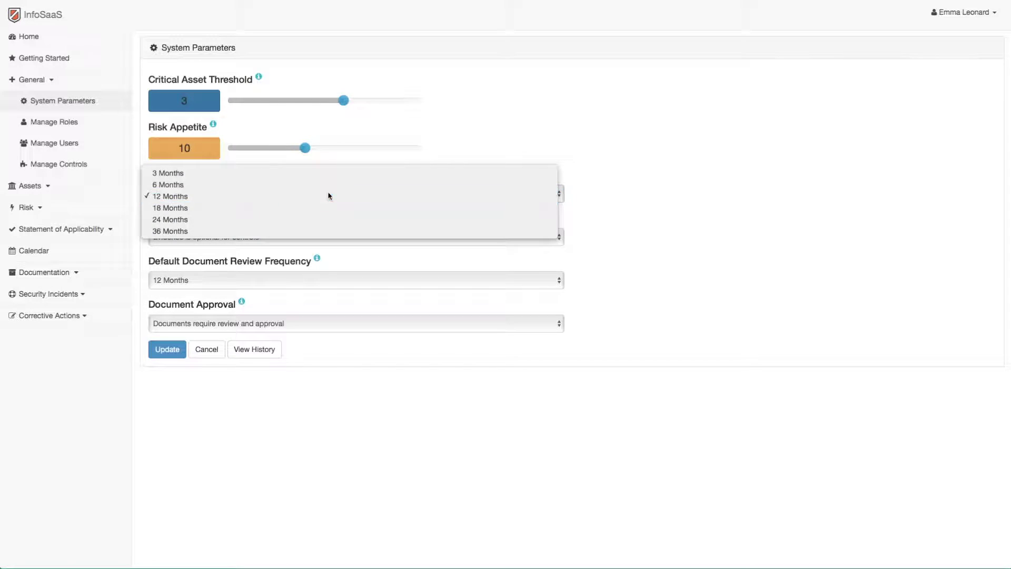
pyautogui.click(311, 279)
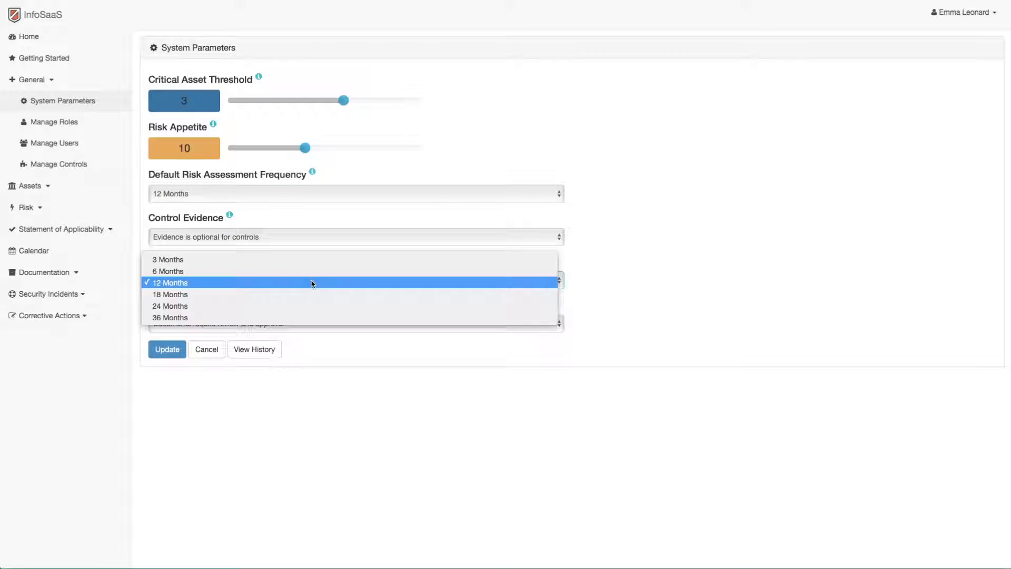
pyautogui.click(311, 283)
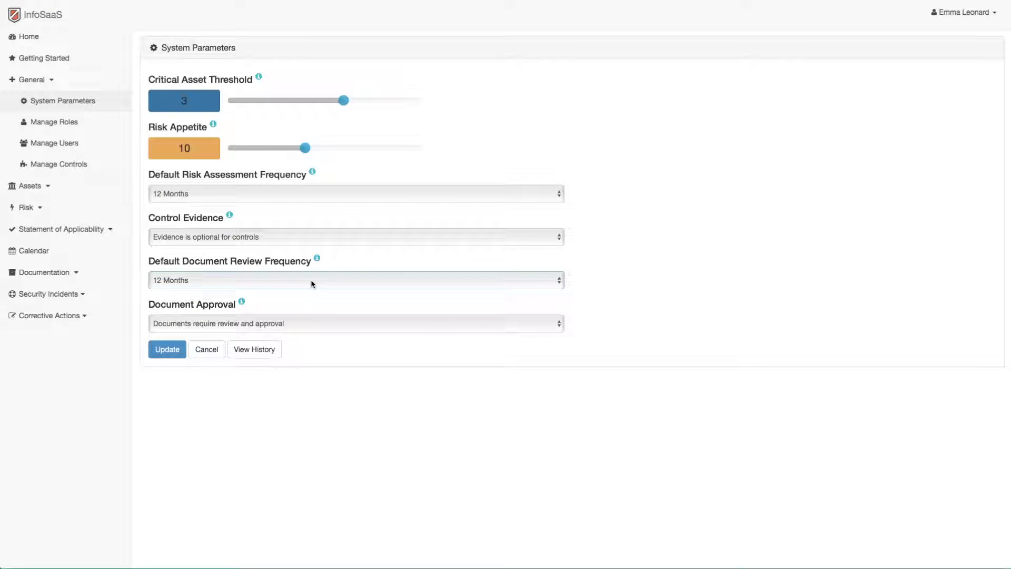
pyautogui.click(214, 125)
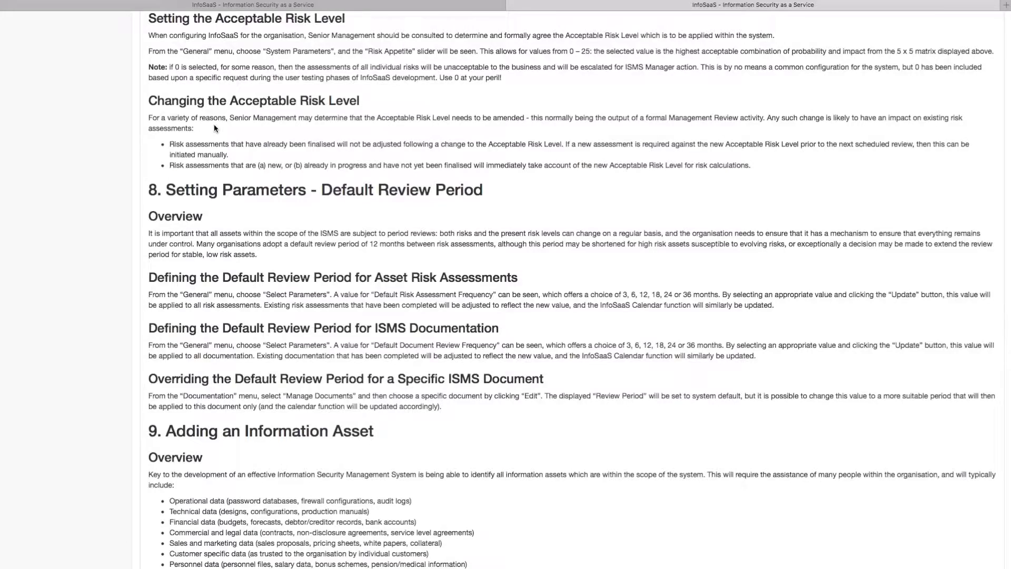
# Close the help guide and go to General > Manage Roles
pyautogui.press('super+w')
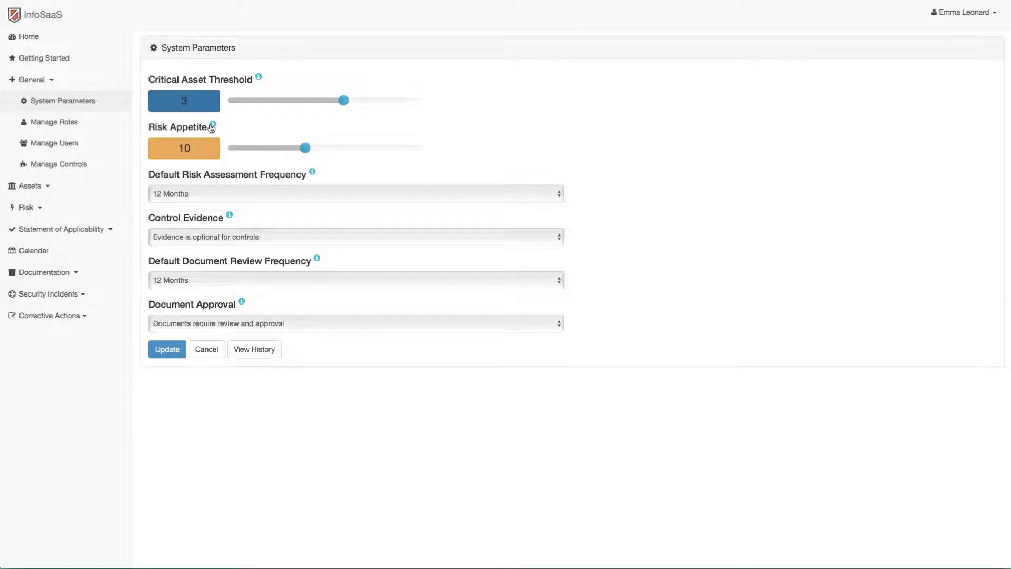
pyautogui.click(69, 124)
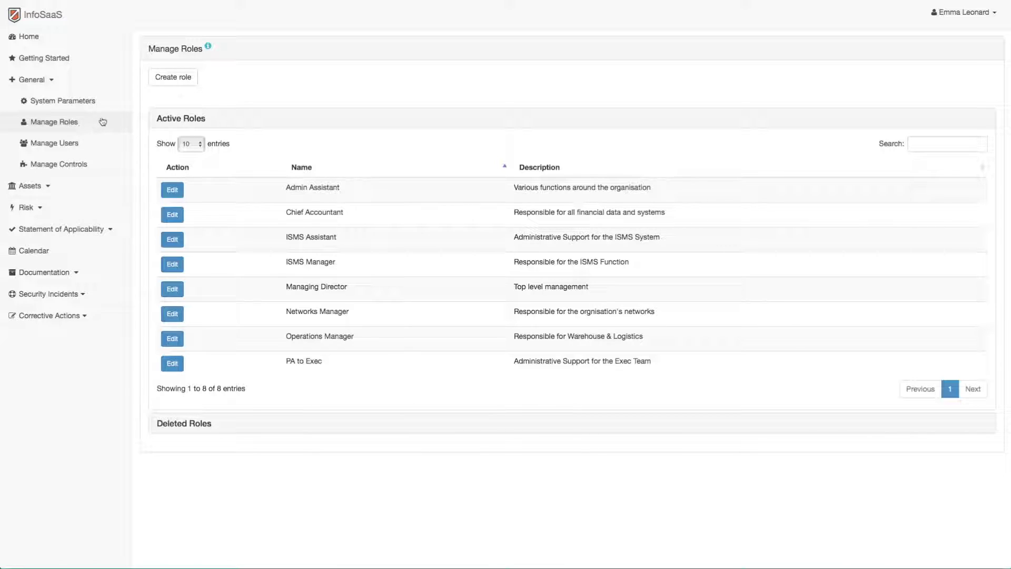
# View the Create role form, then switch to Manage Users
pyautogui.click(179, 83)
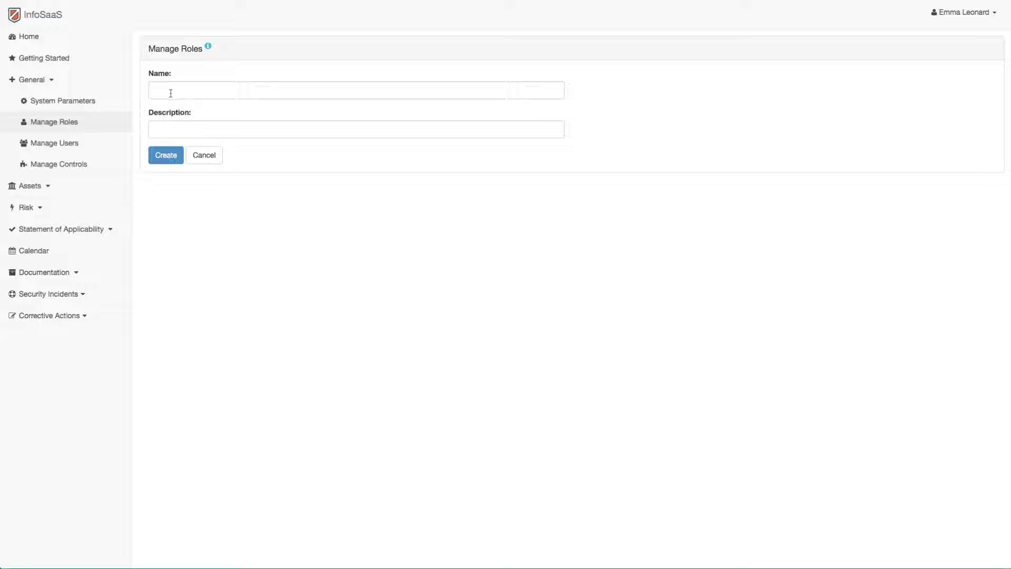
pyautogui.click(54, 143)
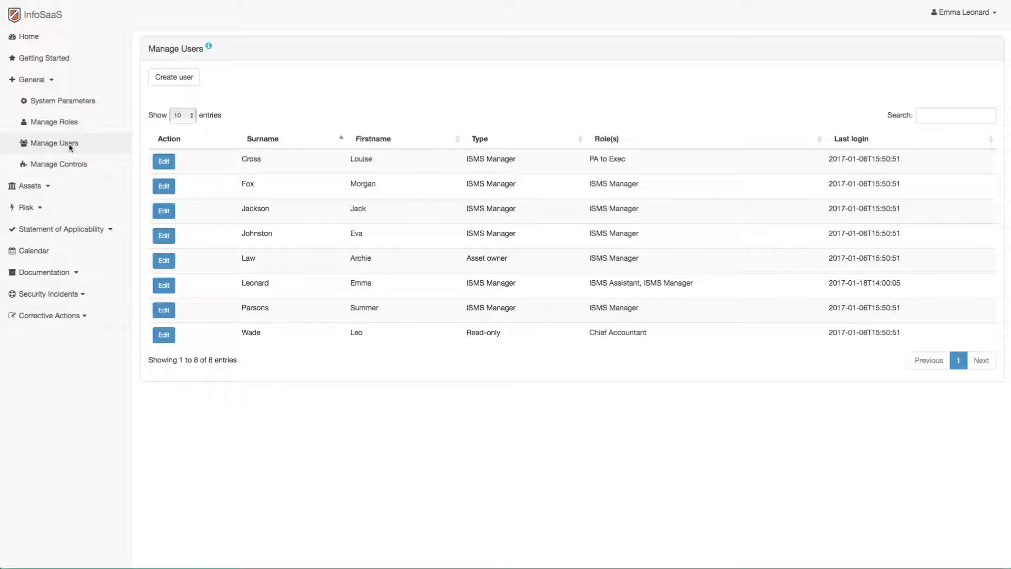
pyautogui.click(176, 83)
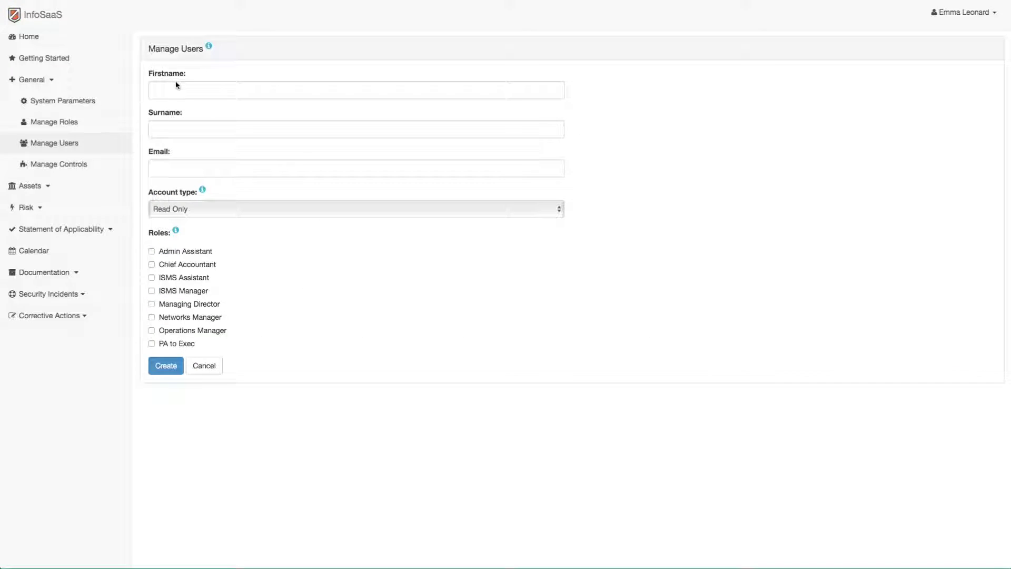
pyautogui.click(204, 368)
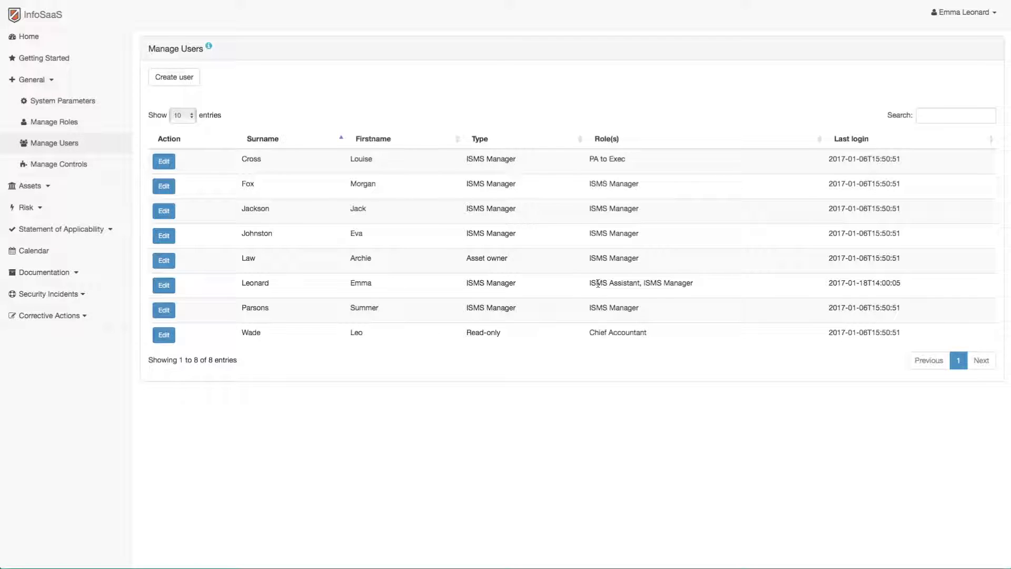
pyautogui.click(164, 285)
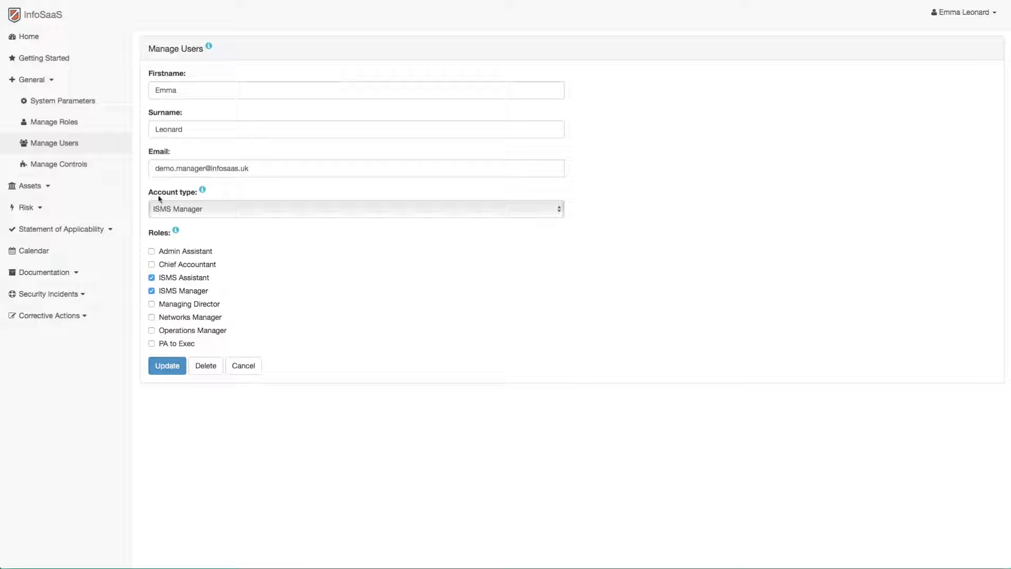
pyautogui.click(158, 153)
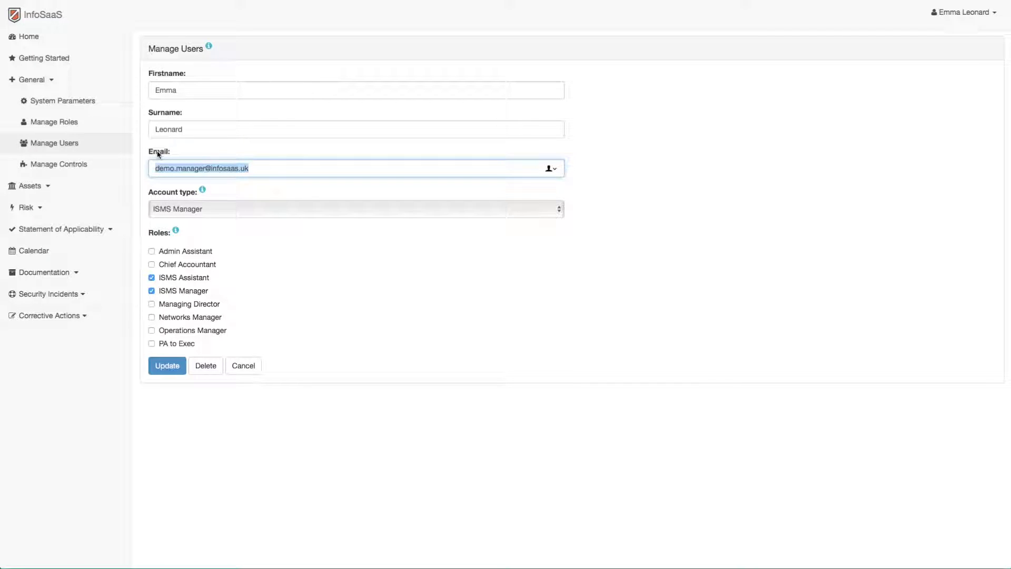
pyautogui.click(158, 235)
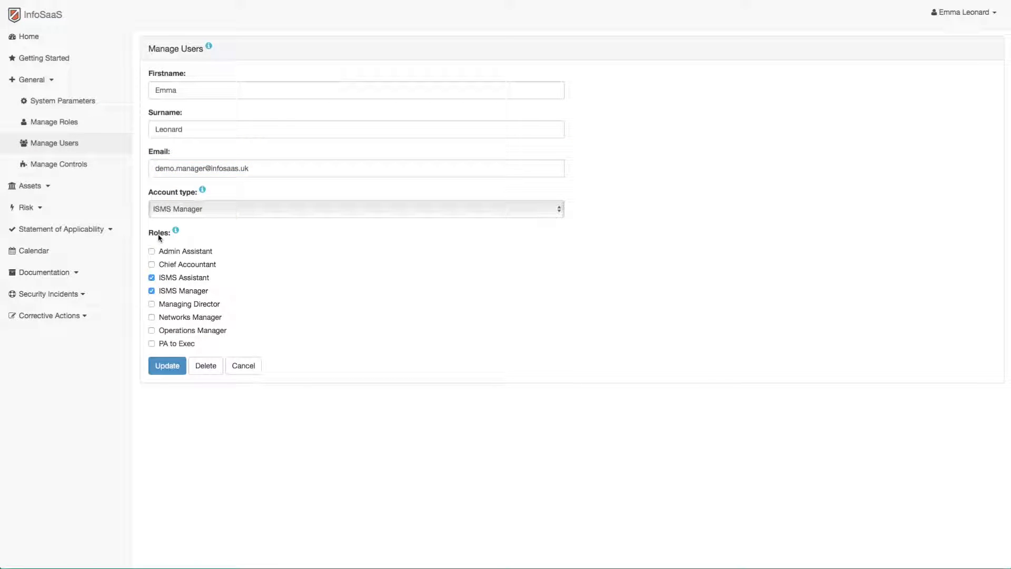
pyautogui.click(222, 210)
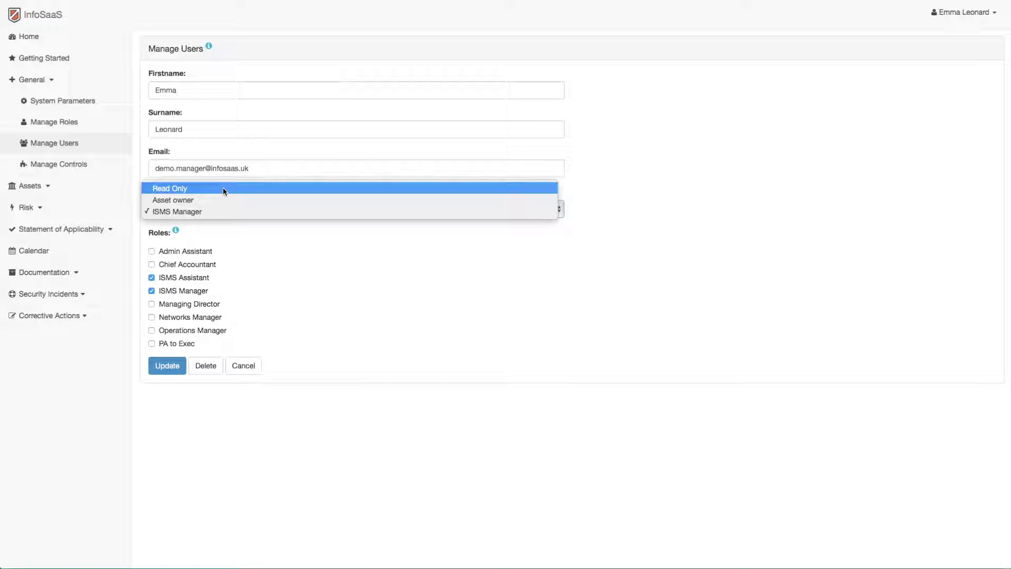
pyautogui.press('Escape')
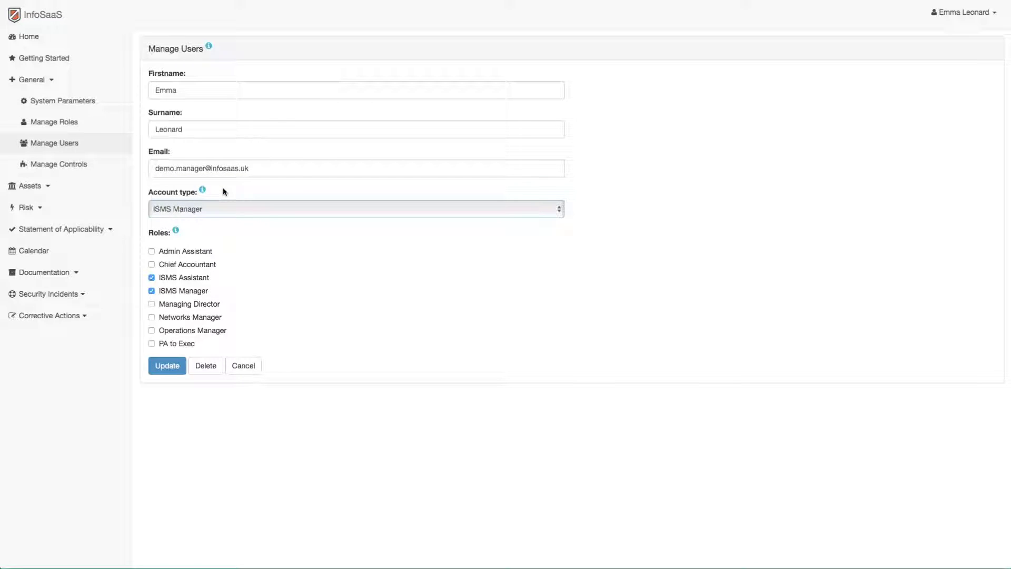
pyautogui.click(69, 146)
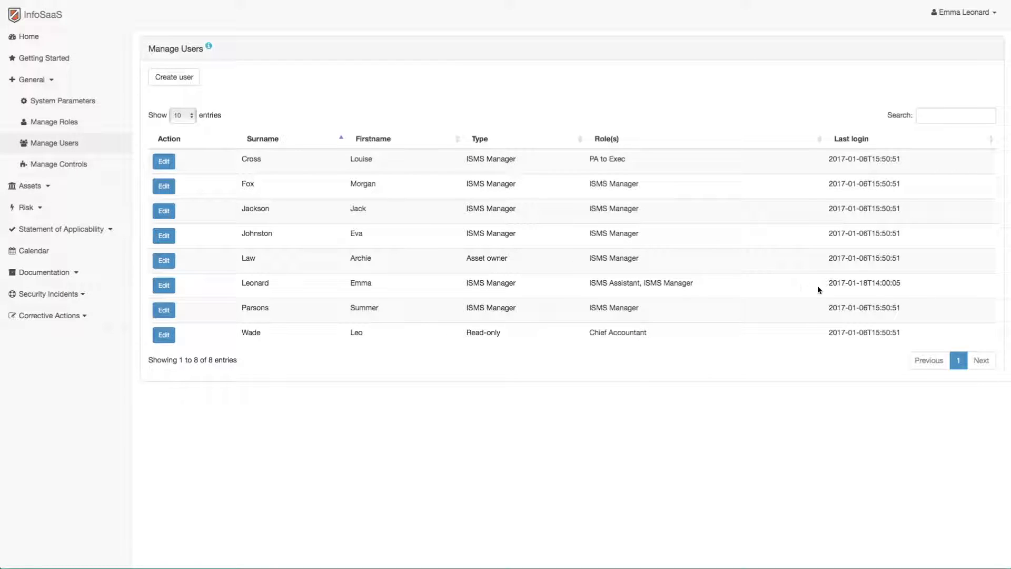
# Highlight a user's last login time, then go to General > Manage Controls
pyautogui.moveTo(827, 284); pyautogui.dragTo(901, 286)
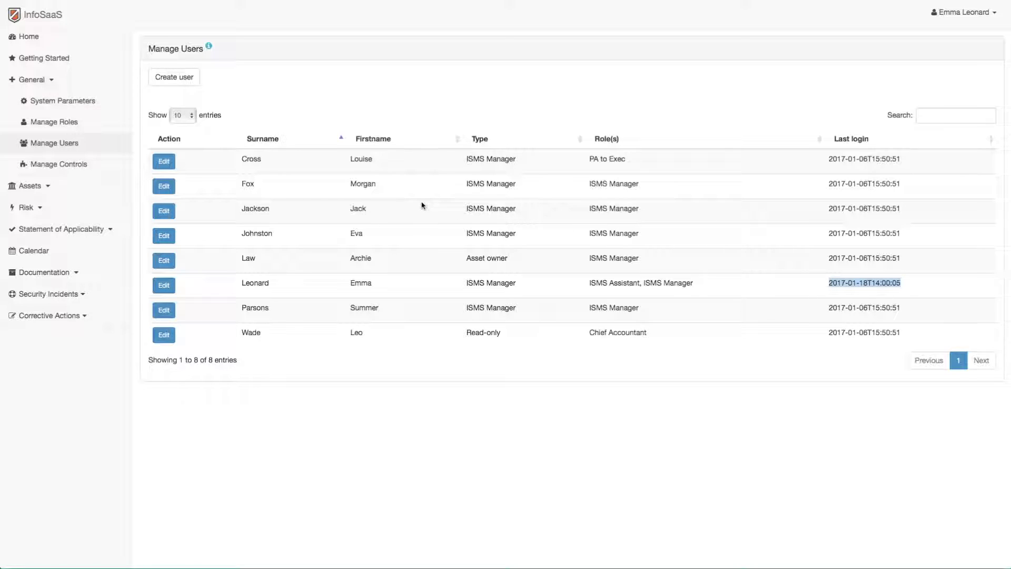
pyautogui.click(66, 165)
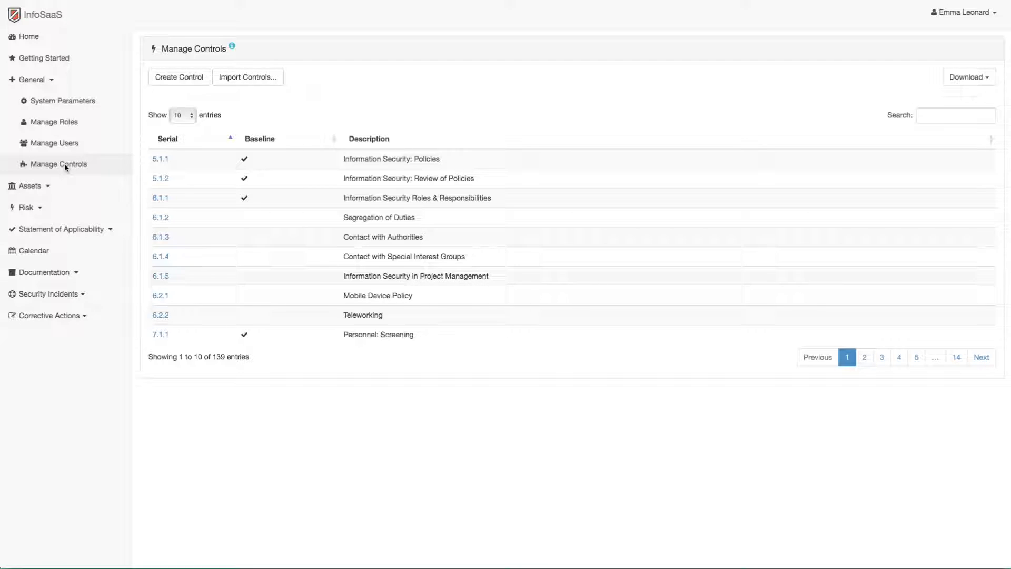
pyautogui.click(956, 357)
pyautogui.click(914, 356)
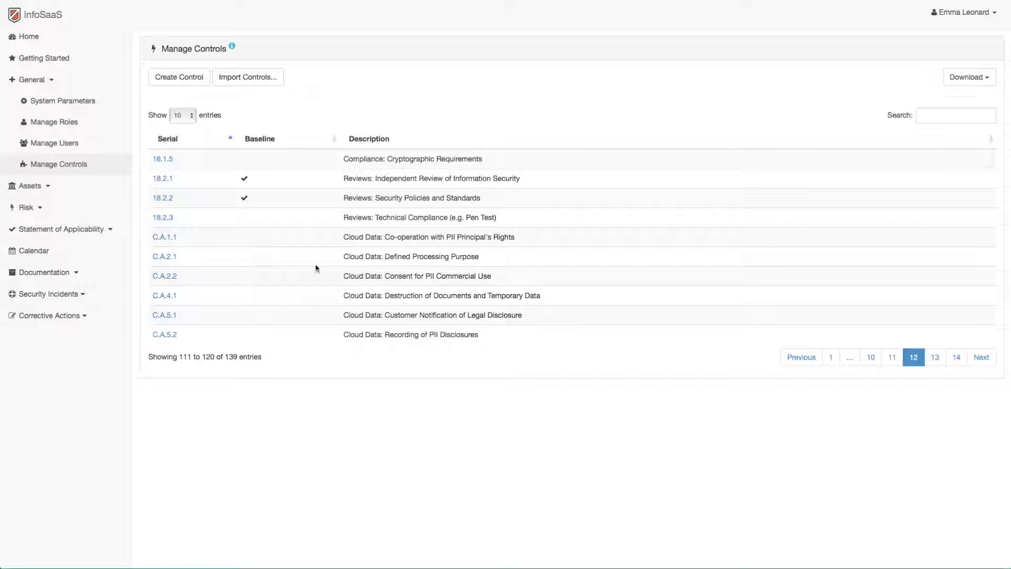
pyautogui.click(831, 357)
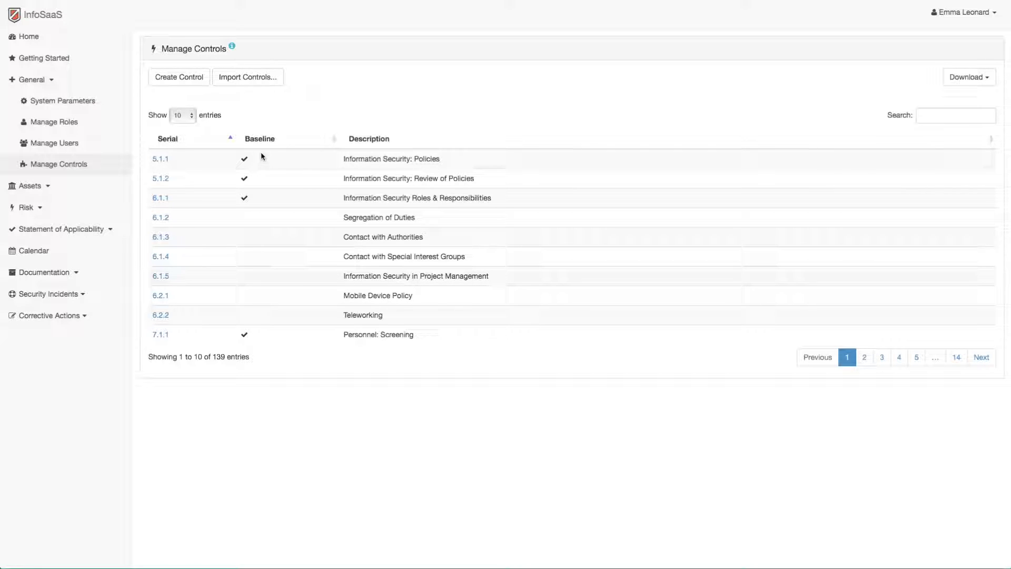
# Sort the controls by the Baseline column so baseline controls come first
pyautogui.click(257, 141)
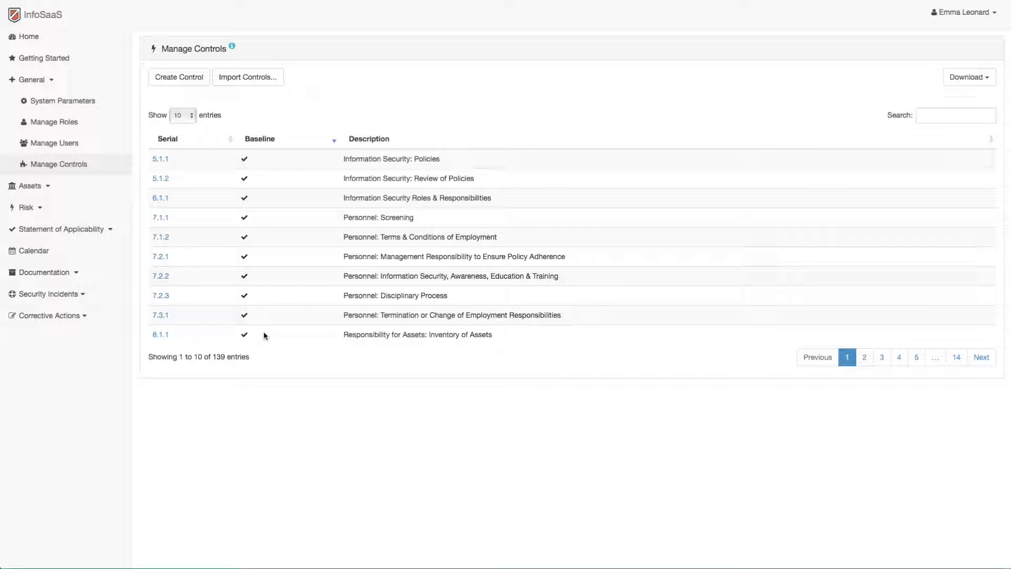
# Open control 5.1.1, leave Baseline control ticked and no evidence selected
pyautogui.click(160, 160)
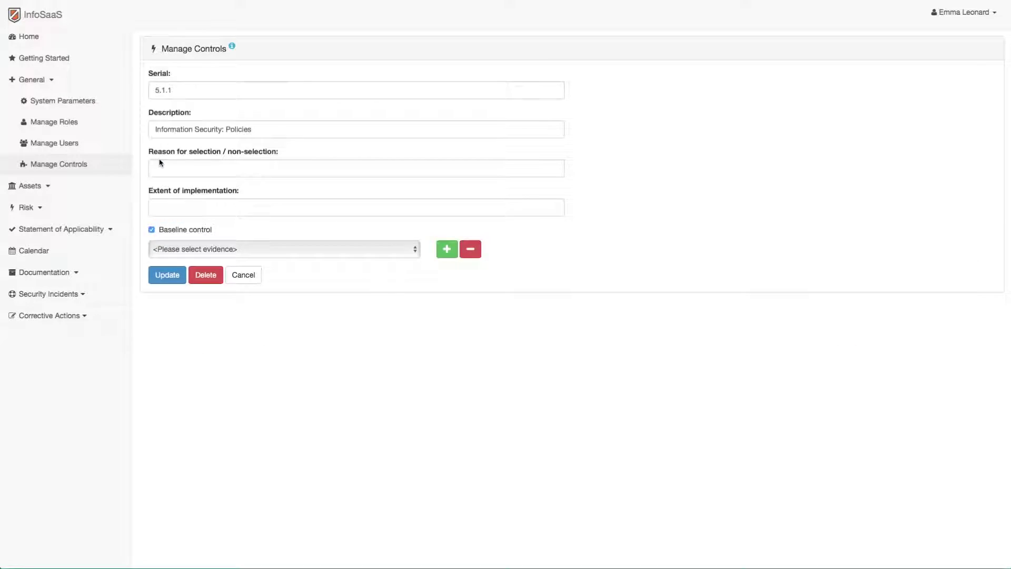
pyautogui.click(152, 230)
pyautogui.click(152, 230)
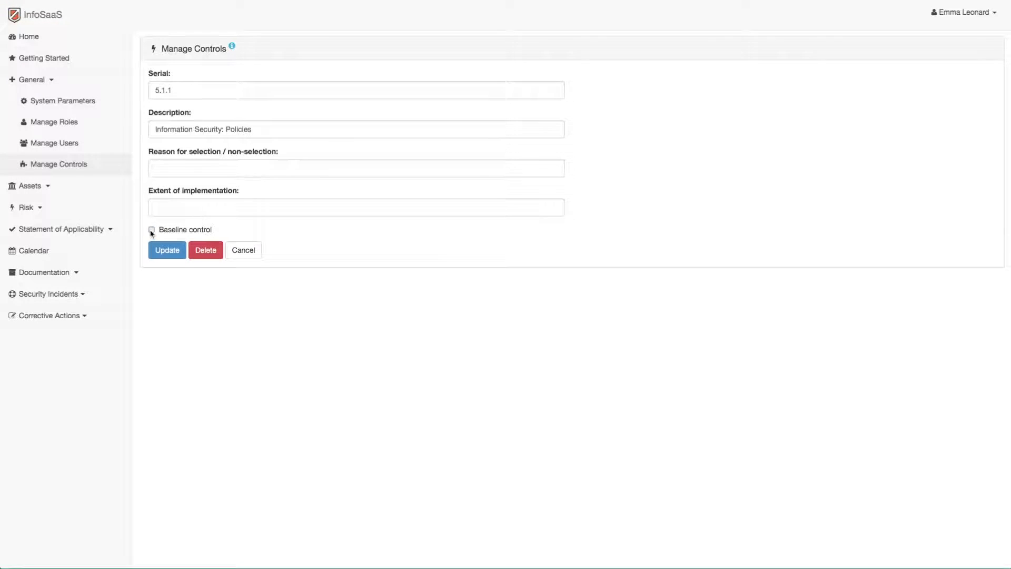
pyautogui.click(329, 251)
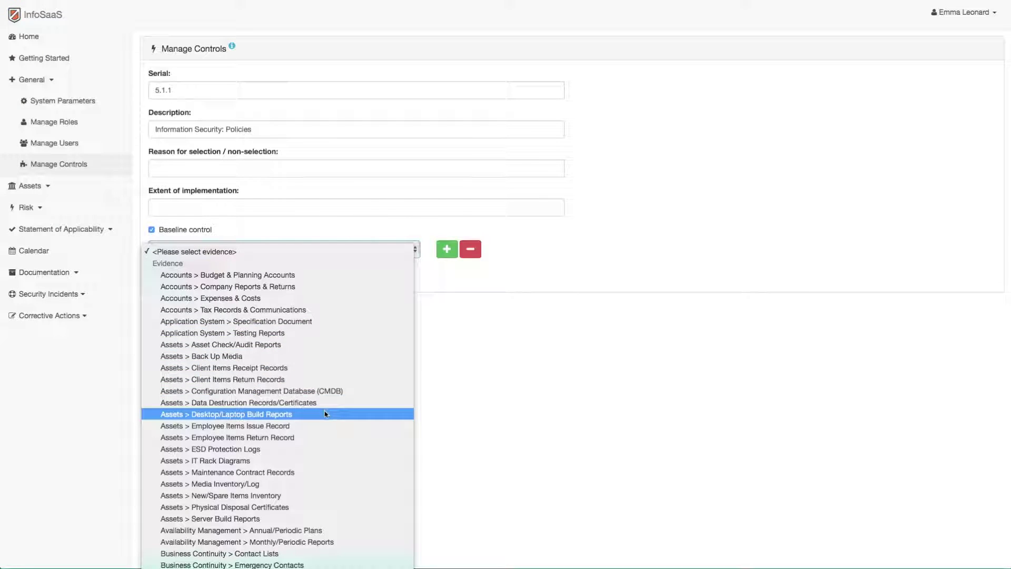
pyautogui.press('Escape')
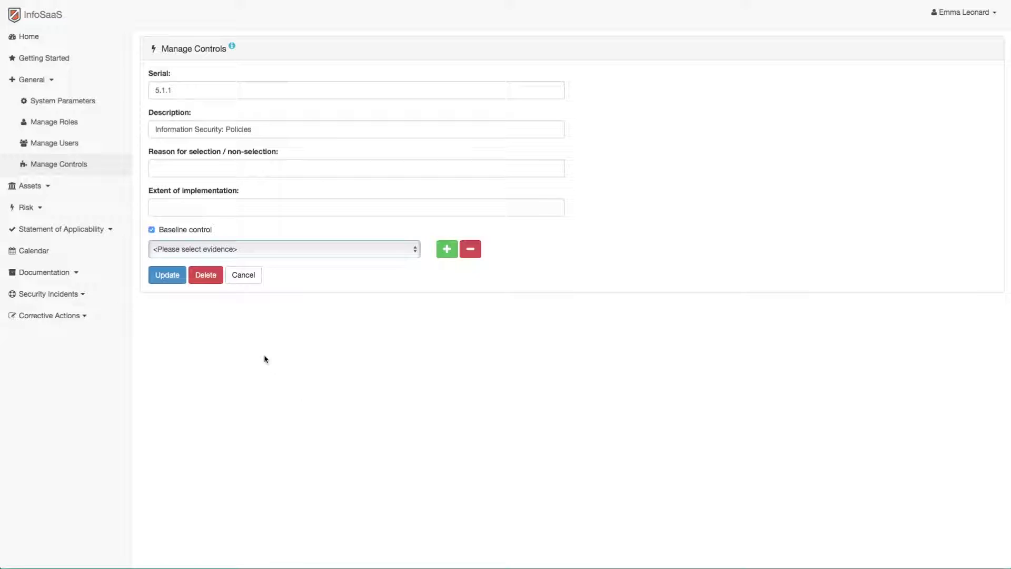
pyautogui.click(60, 188)
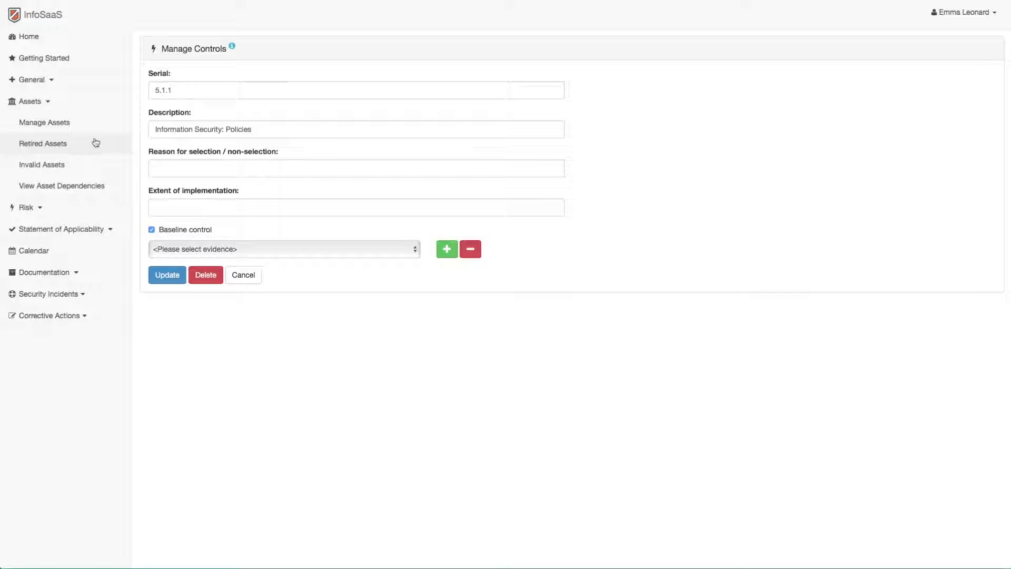
# Show 100 assets per page in Manage Assets, sorting by category, type, then name
pyautogui.click(61, 126)
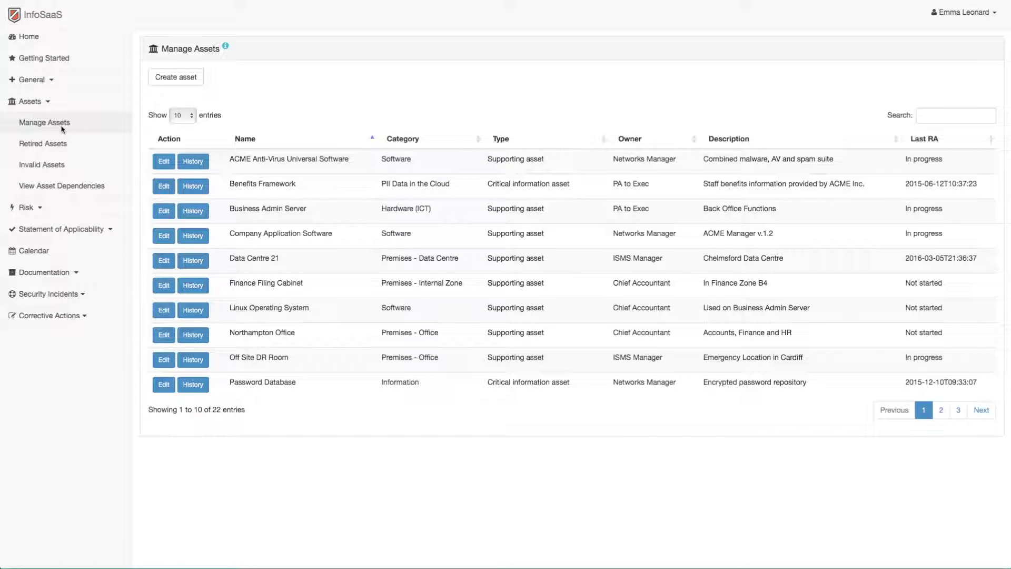
pyautogui.click(190, 114)
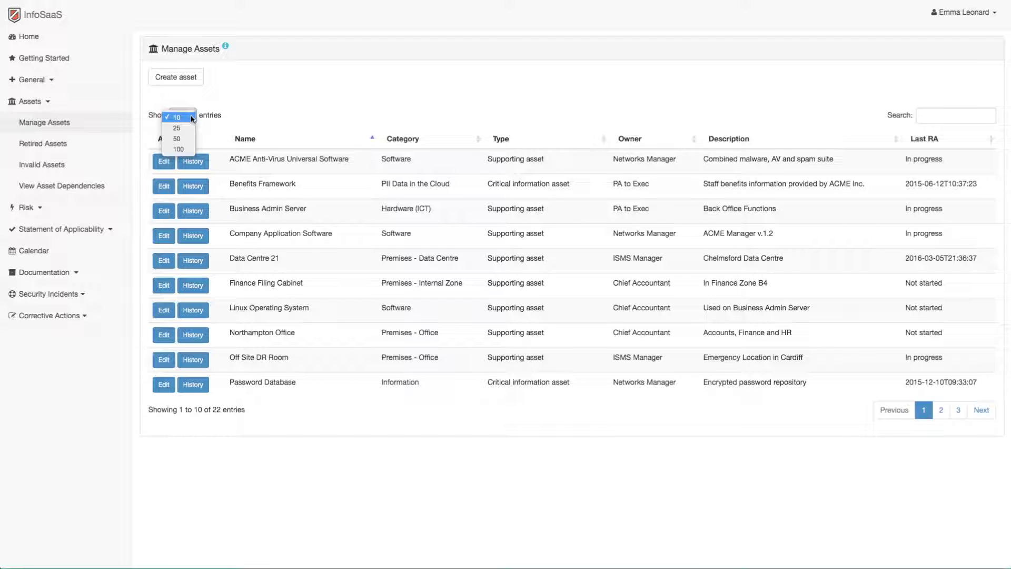
pyautogui.click(189, 149)
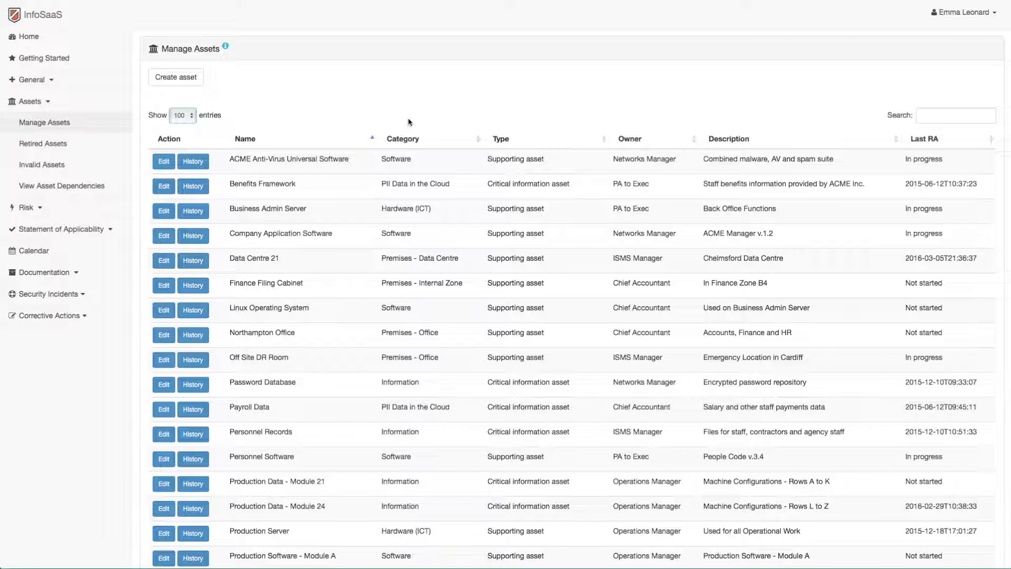
pyautogui.click(400, 140)
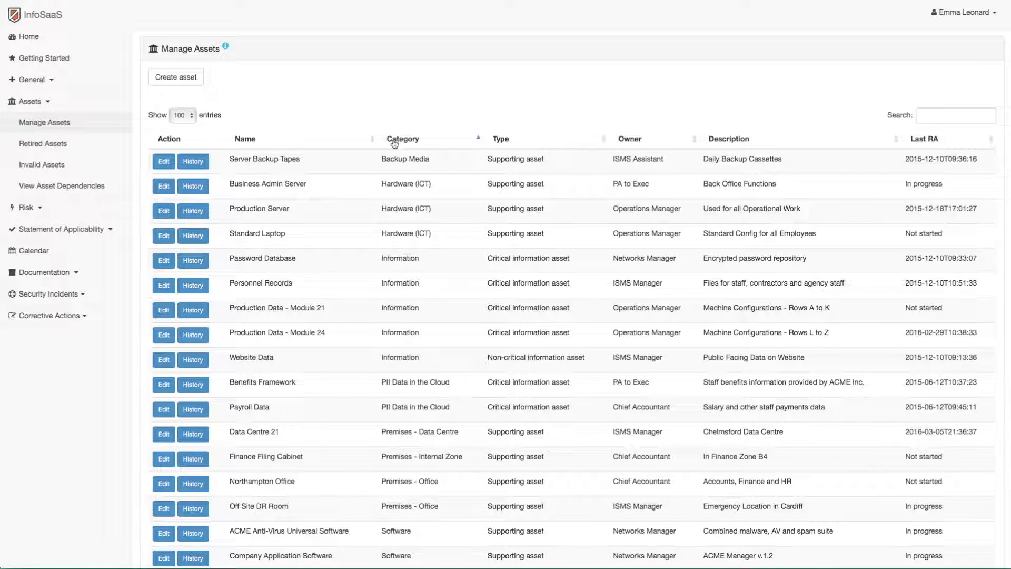
pyautogui.click(502, 141)
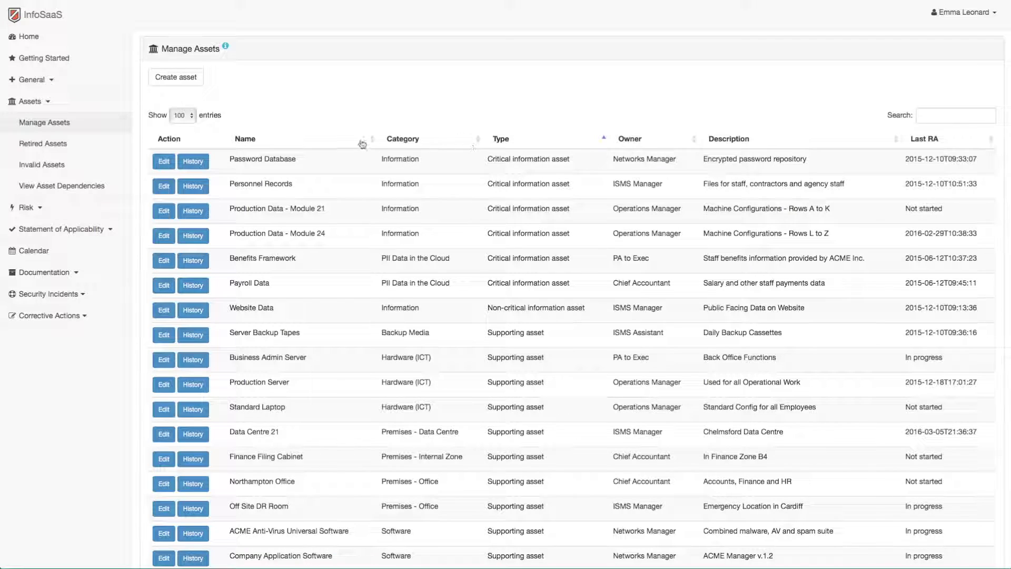
pyautogui.click(253, 143)
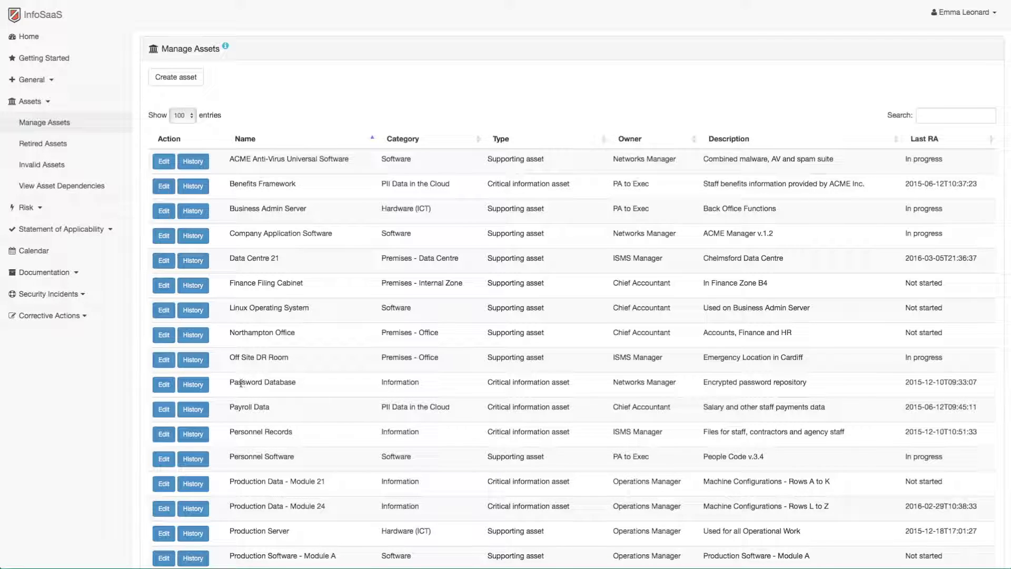
# Edit Password Database, keeping template Information and Availability at Notable impact (3)
pyautogui.click(164, 385)
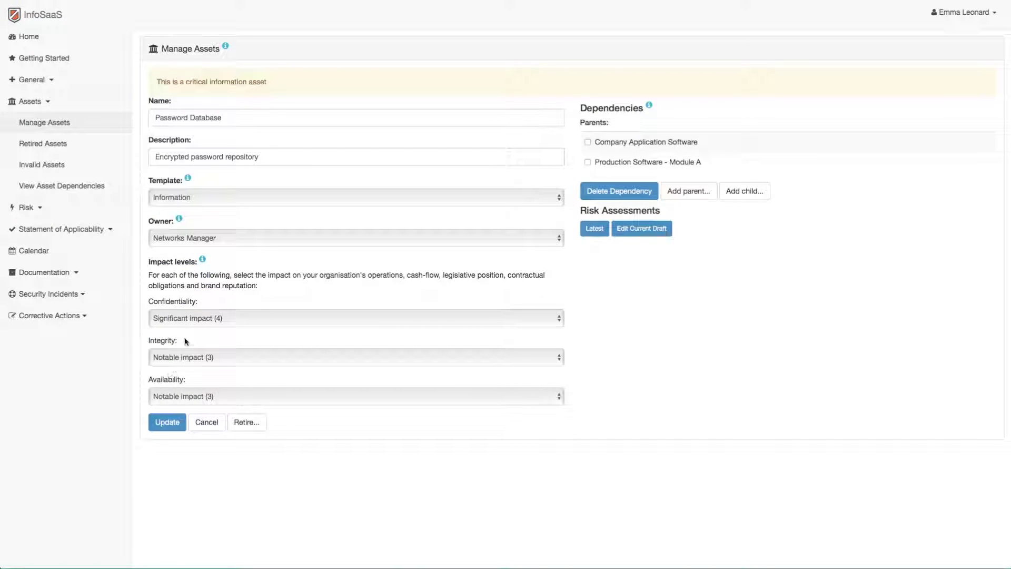
pyautogui.click(210, 195)
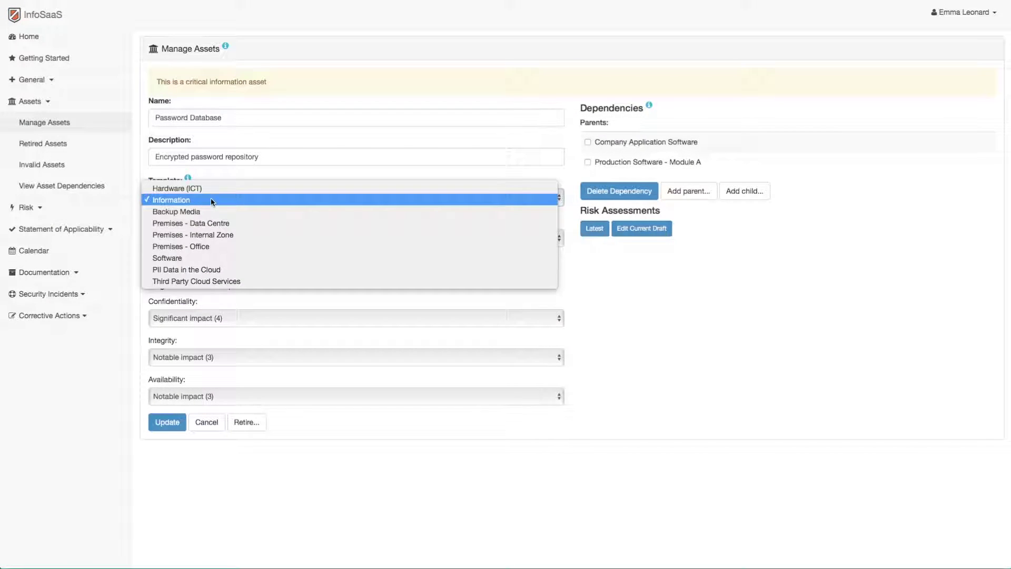
pyautogui.click(212, 200)
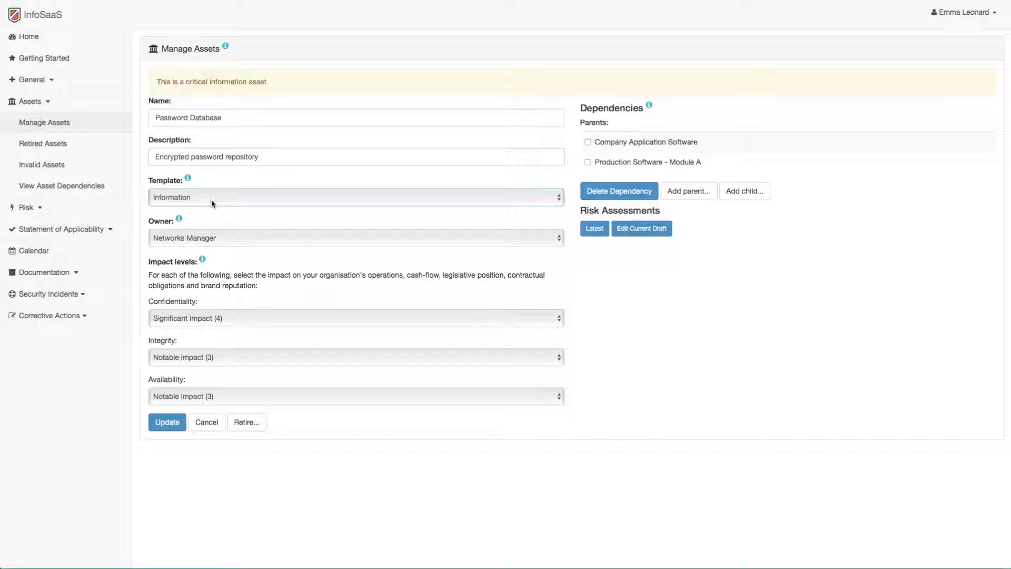
pyautogui.click(188, 303)
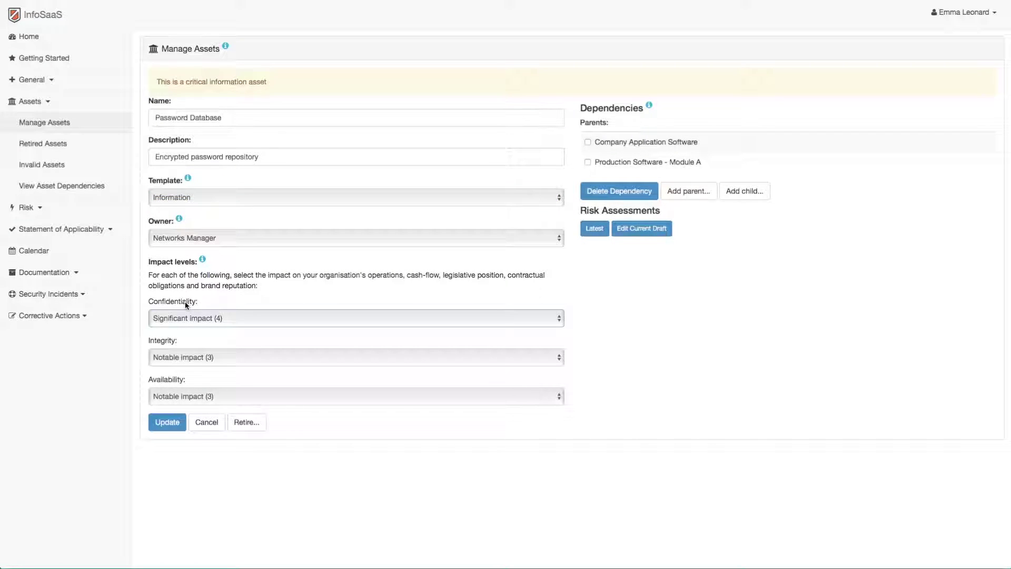
pyautogui.click(171, 343)
pyautogui.click(188, 379)
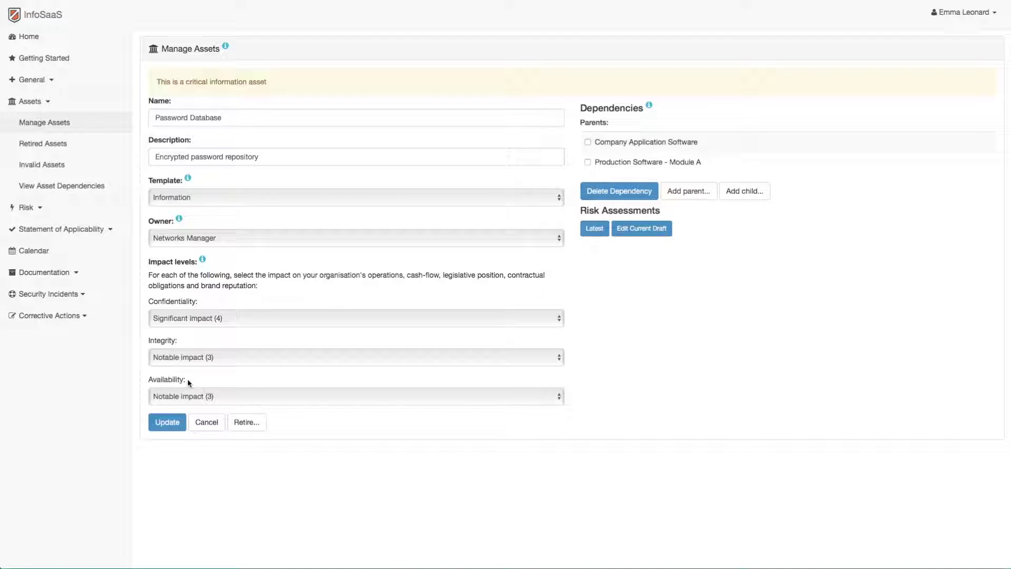
pyautogui.click(229, 395)
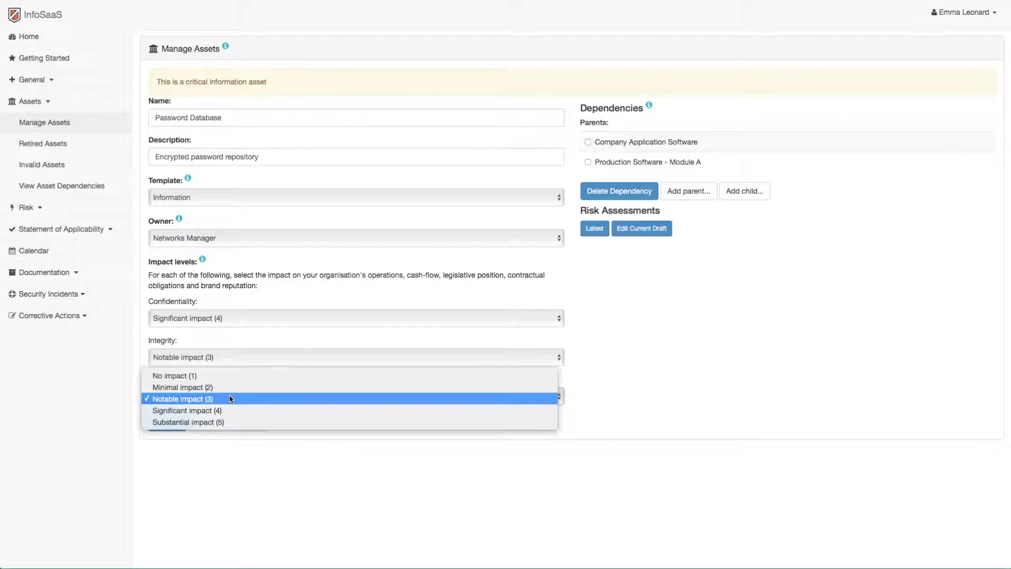
pyautogui.click(230, 399)
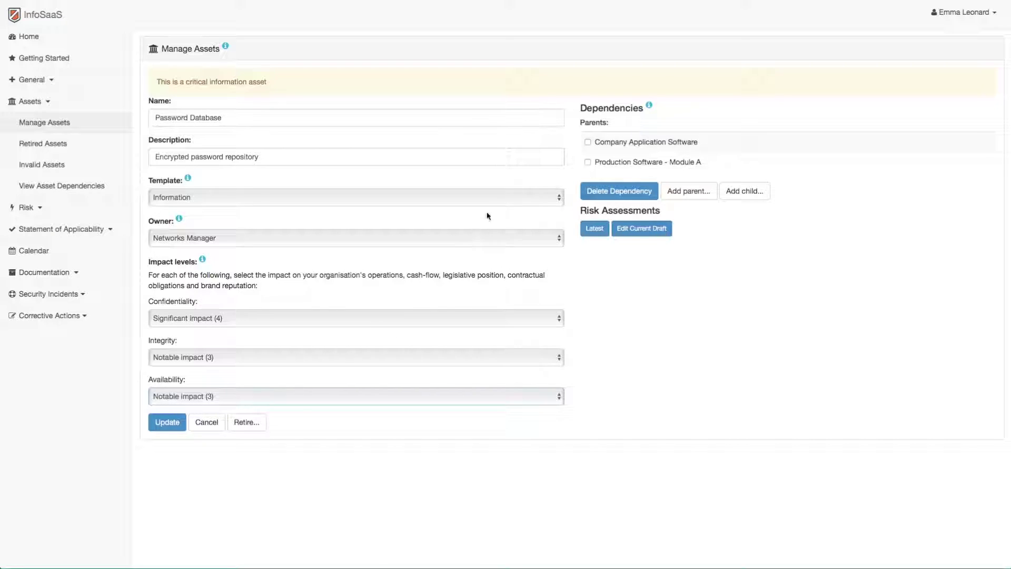
pyautogui.click(625, 112)
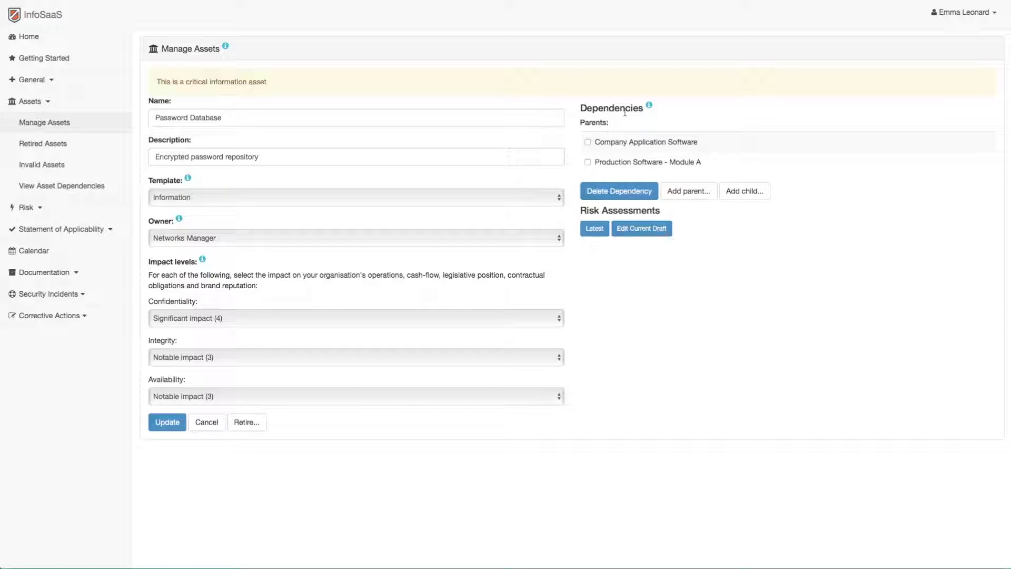
# Make Password Database depend on Company Application Software and Production Software - Module A, then view the dependency diagram
pyautogui.click(588, 143)
pyautogui.click(588, 162)
pyautogui.click(745, 191)
pyautogui.click(558, 79)
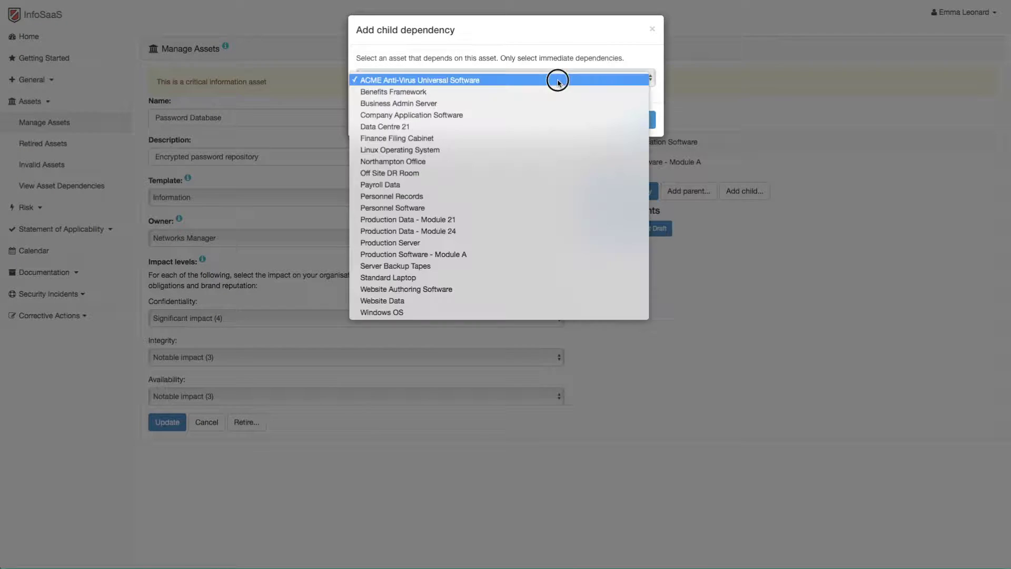
pyautogui.press('Escape')
pyautogui.press('Escape')
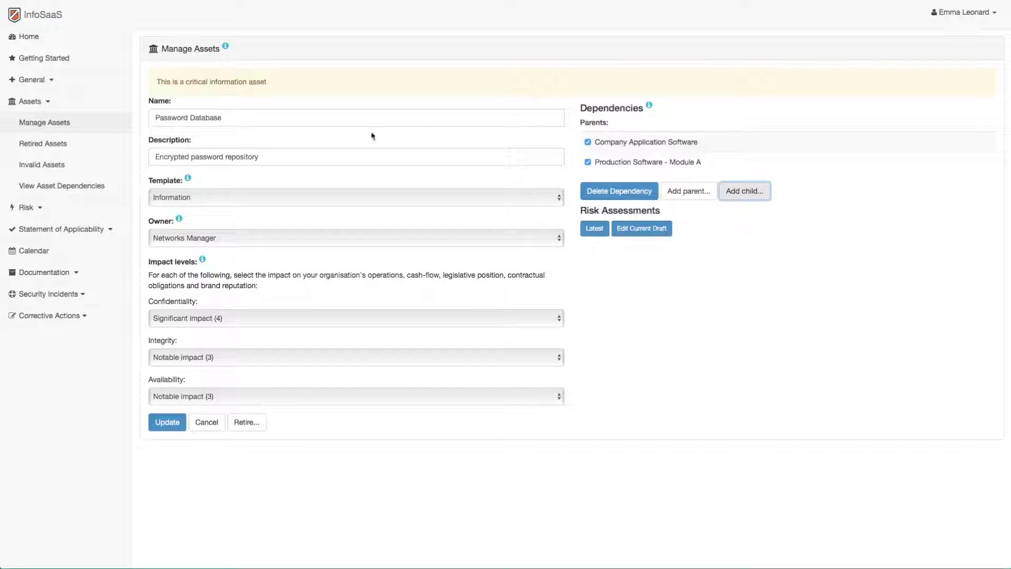
pyautogui.click(58, 188)
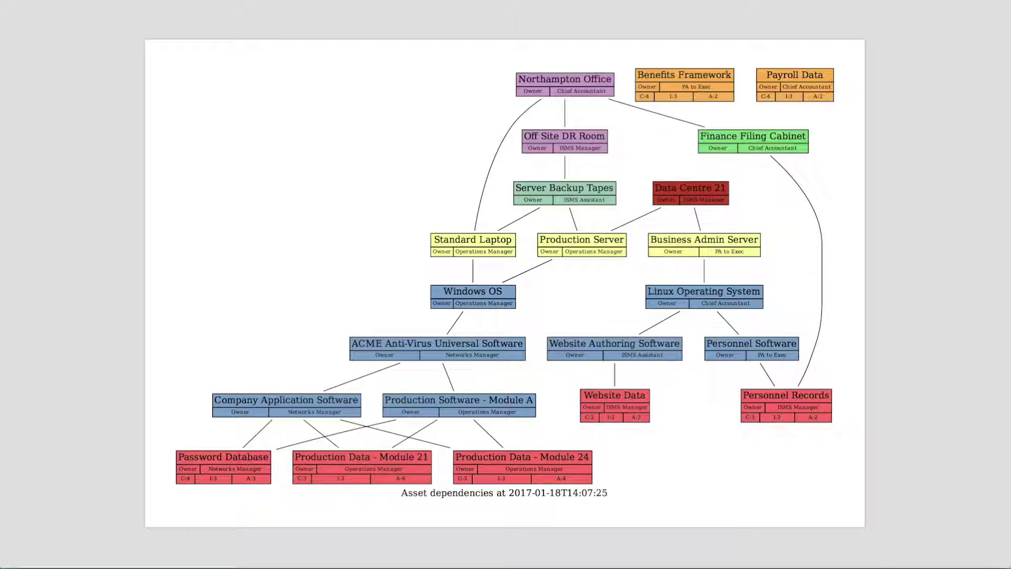
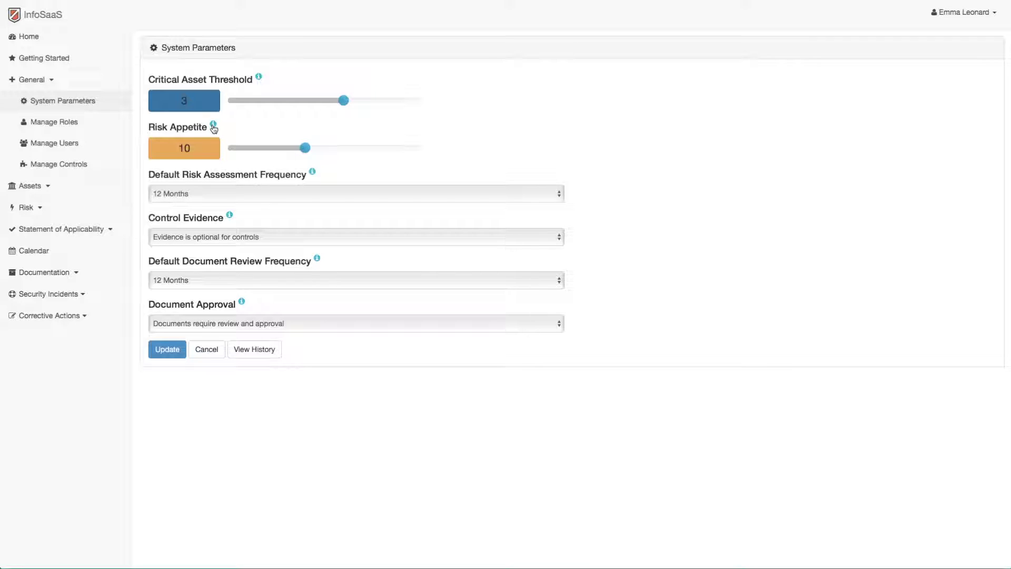
# Open the help manual's Acceptable Risk Level section from the Risk Appetite info icon
pyautogui.click(213, 127)
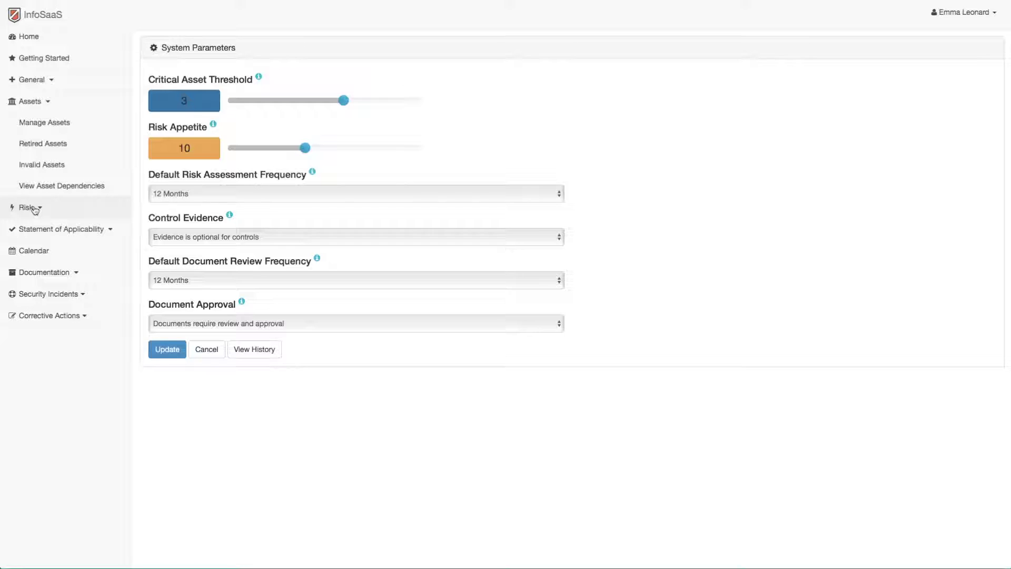
# Expand the Risk menu in the InfoSaaS sidebar
pyautogui.click(35, 208)
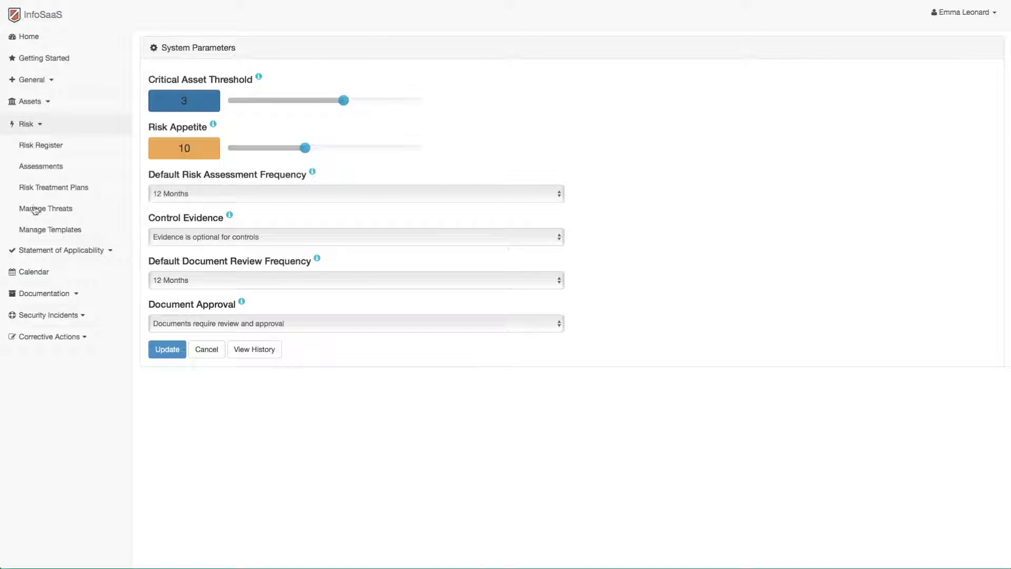
# Open Risk > Assessments and edit the Password Database assessment
pyautogui.click(34, 167)
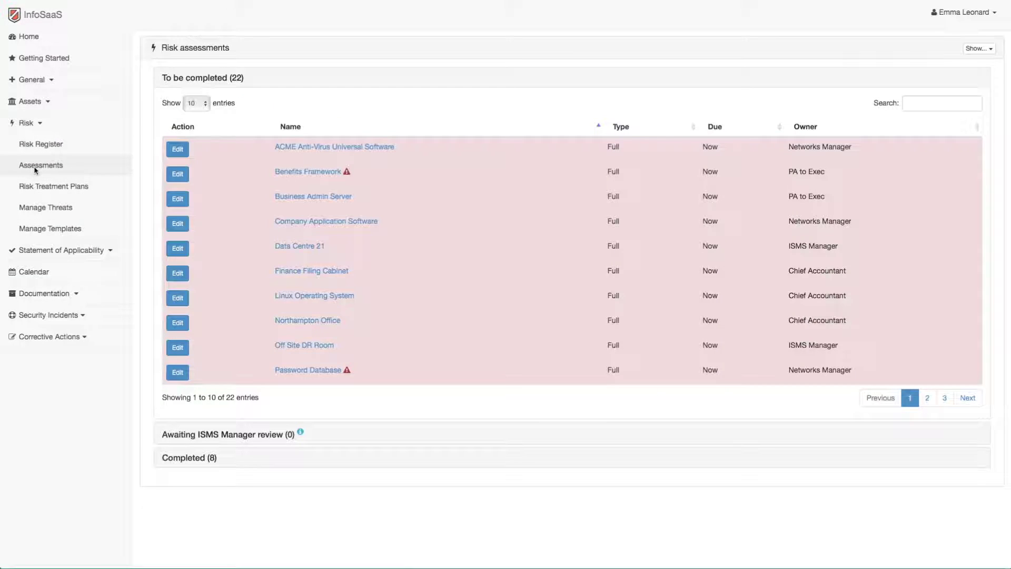
pyautogui.click(177, 373)
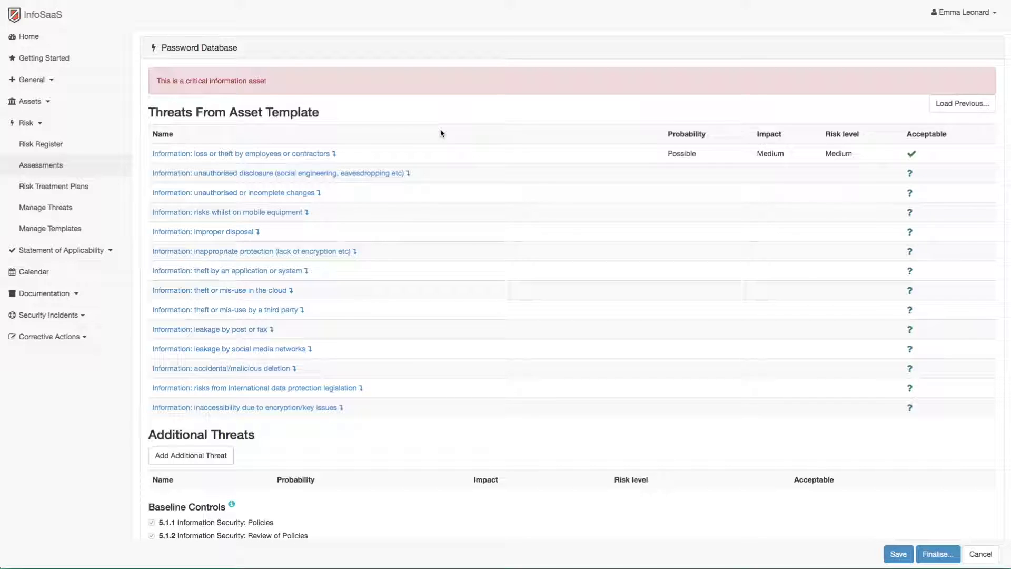
# Mark the 'theft or mis-use in the cloud' threat as not applying to Password Database
pyautogui.click(234, 293)
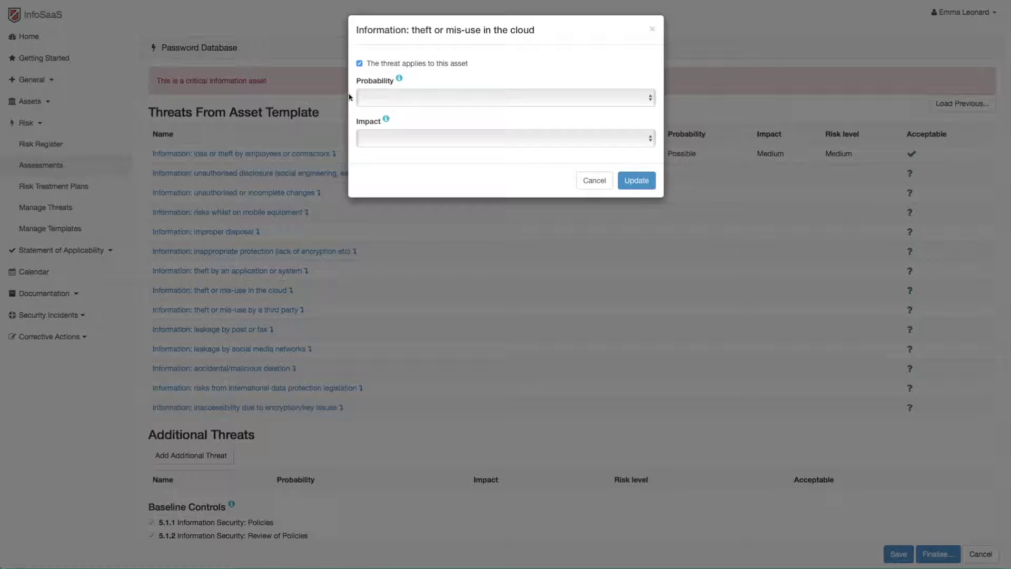
pyautogui.click(360, 63)
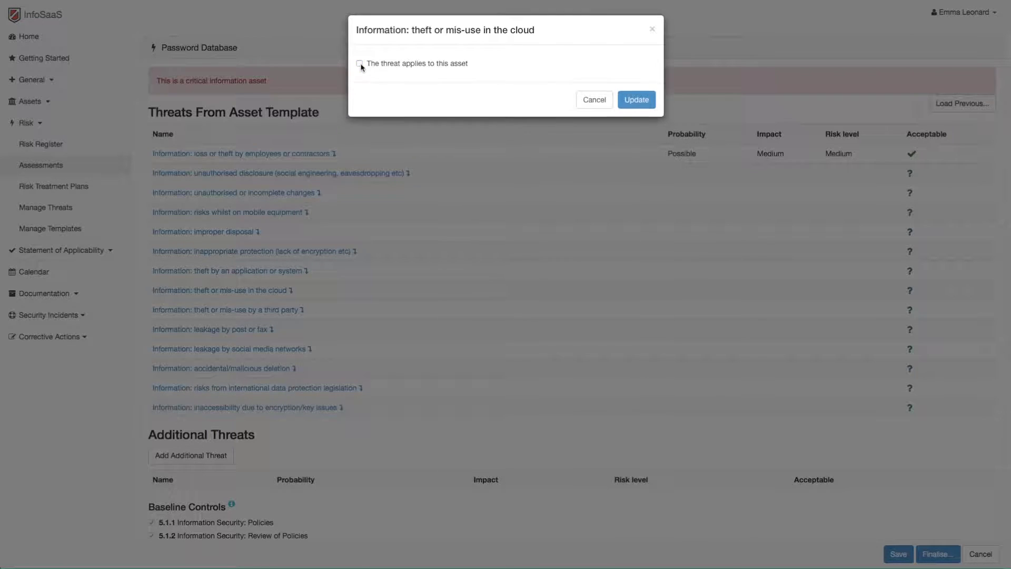
pyautogui.click(640, 101)
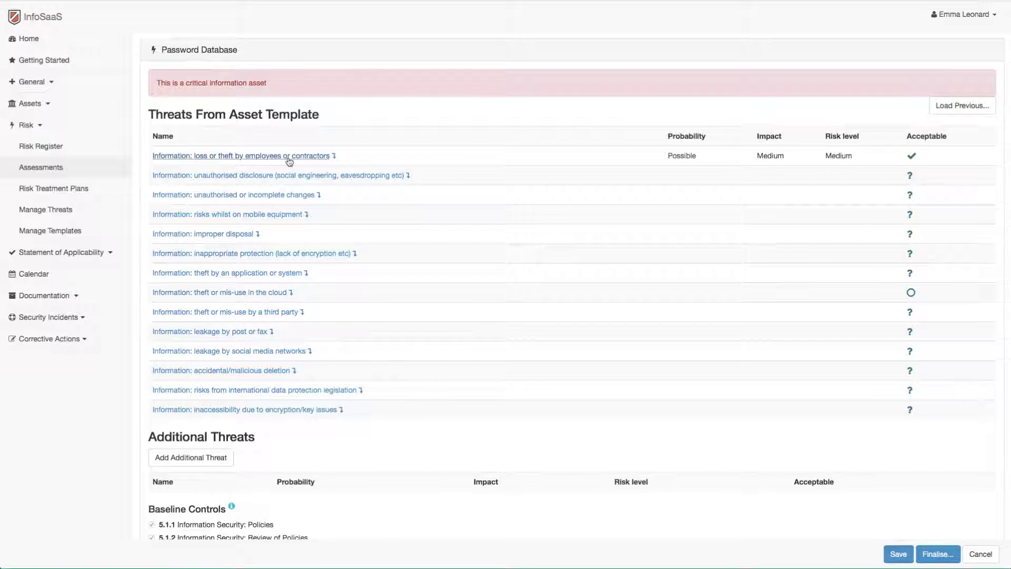
pyautogui.click(289, 157)
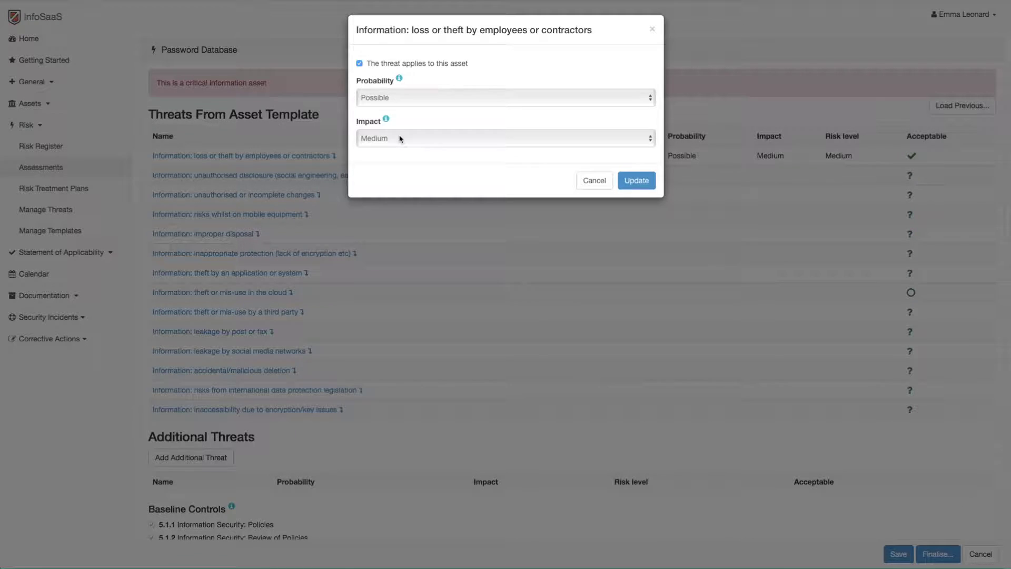
# Rate the employee loss or theft threat Likely, Critical, with the note 'This is a Risk'
pyautogui.press('Return')
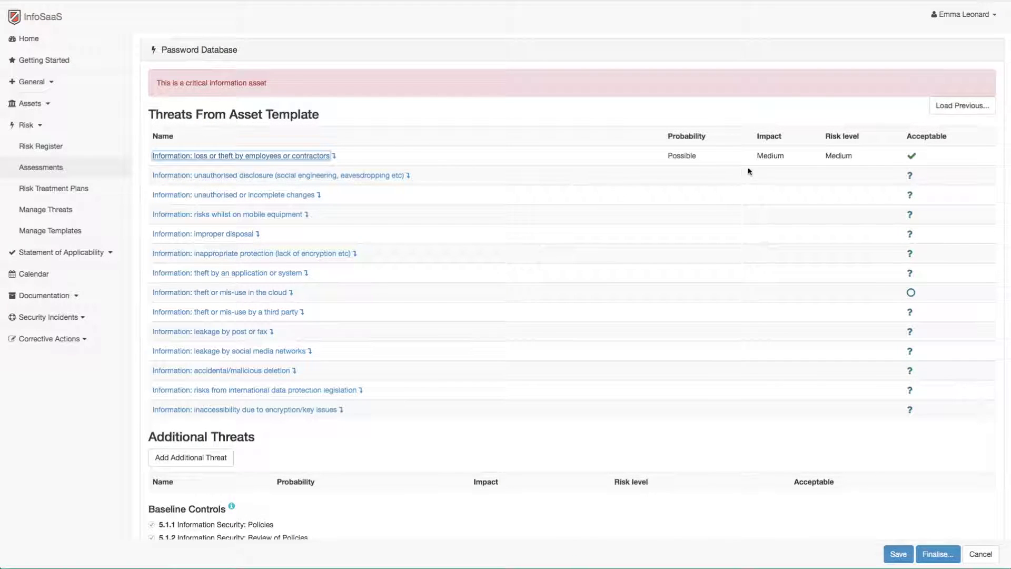
pyautogui.click(913, 159)
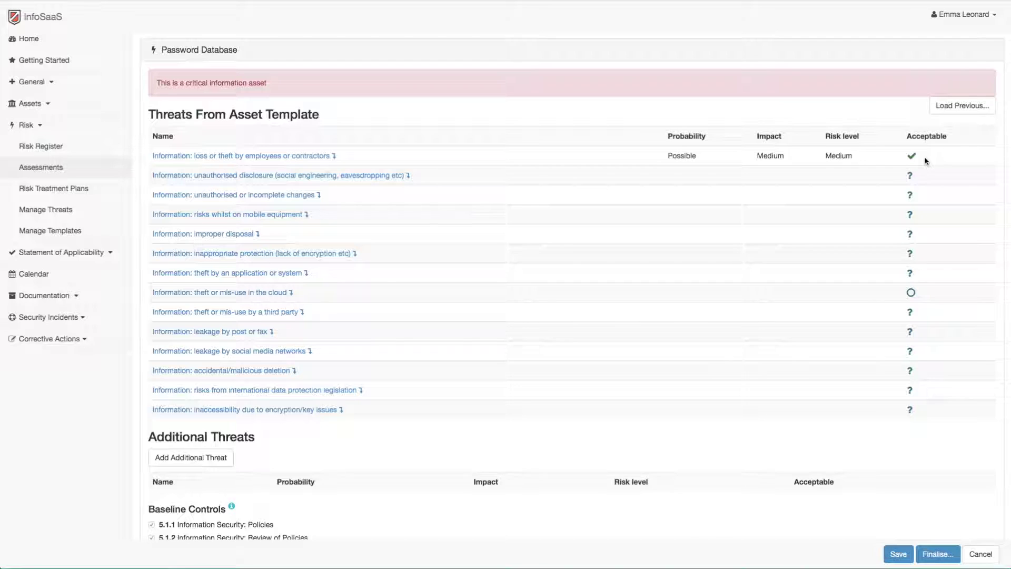
pyautogui.click(304, 156)
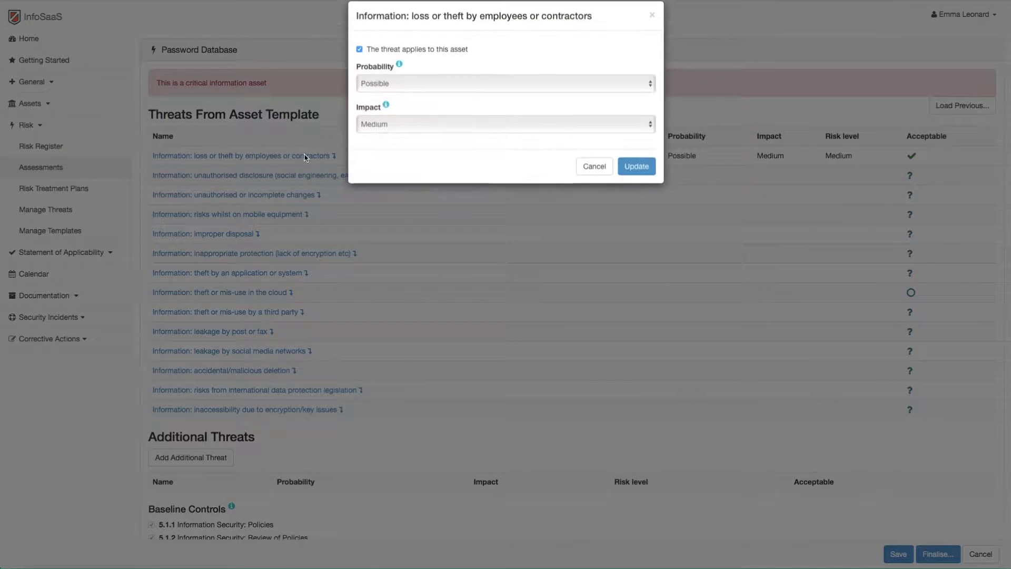
pyautogui.click(411, 103)
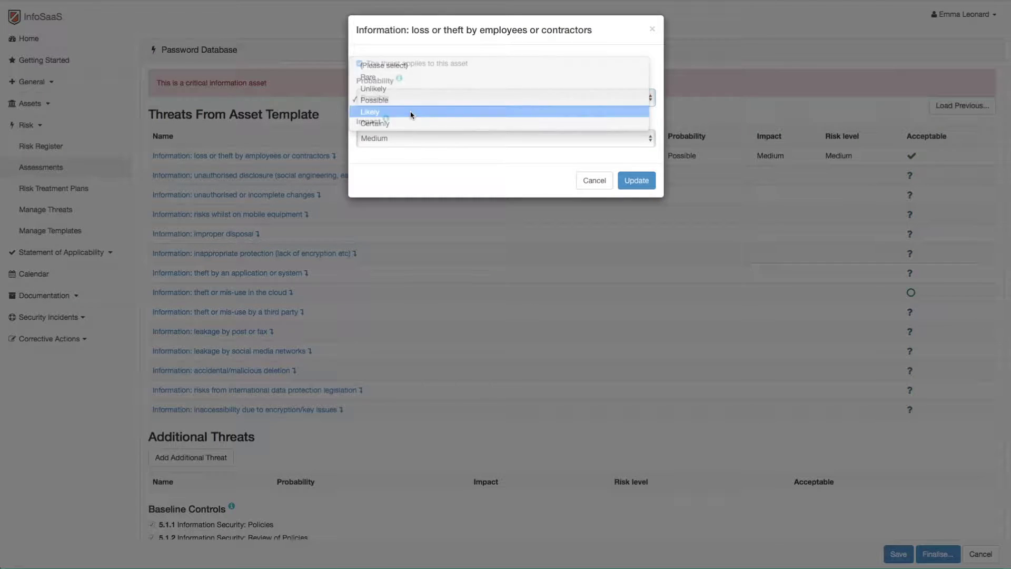
pyautogui.click(410, 112)
pyautogui.click(413, 138)
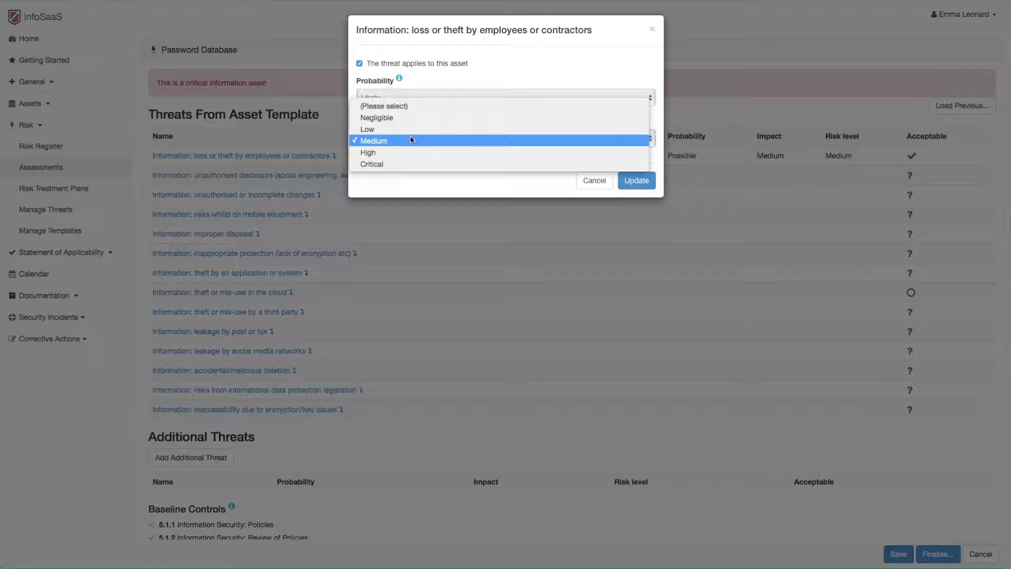
pyautogui.click(409, 164)
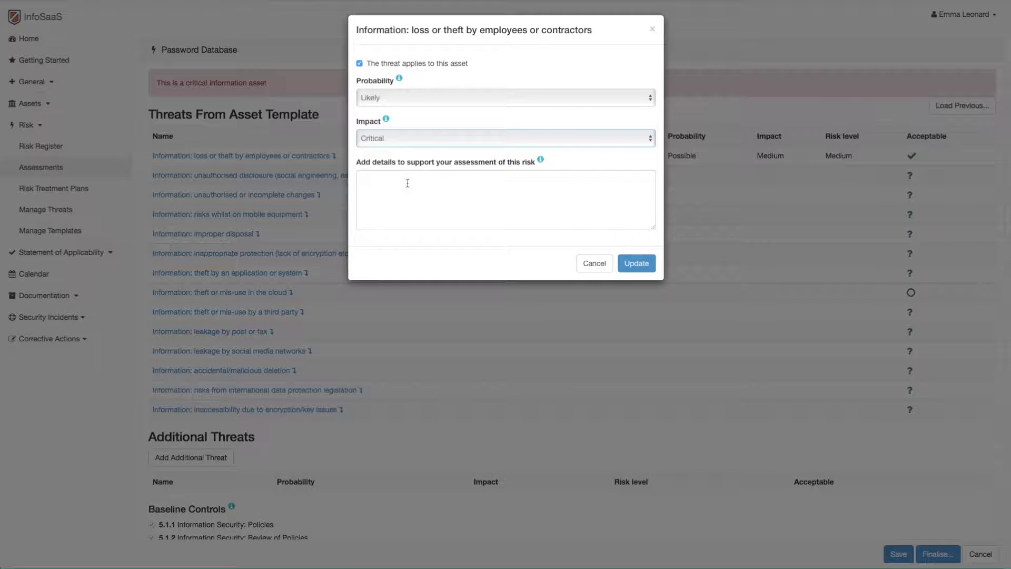
pyautogui.click(408, 183)
pyautogui.write('This is a Risk!')
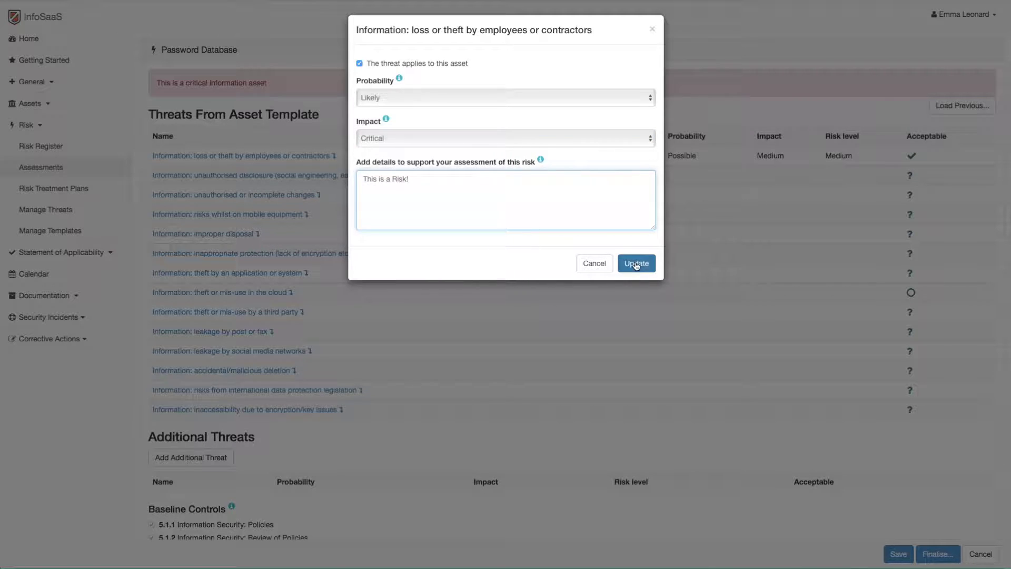
pyautogui.click(637, 263)
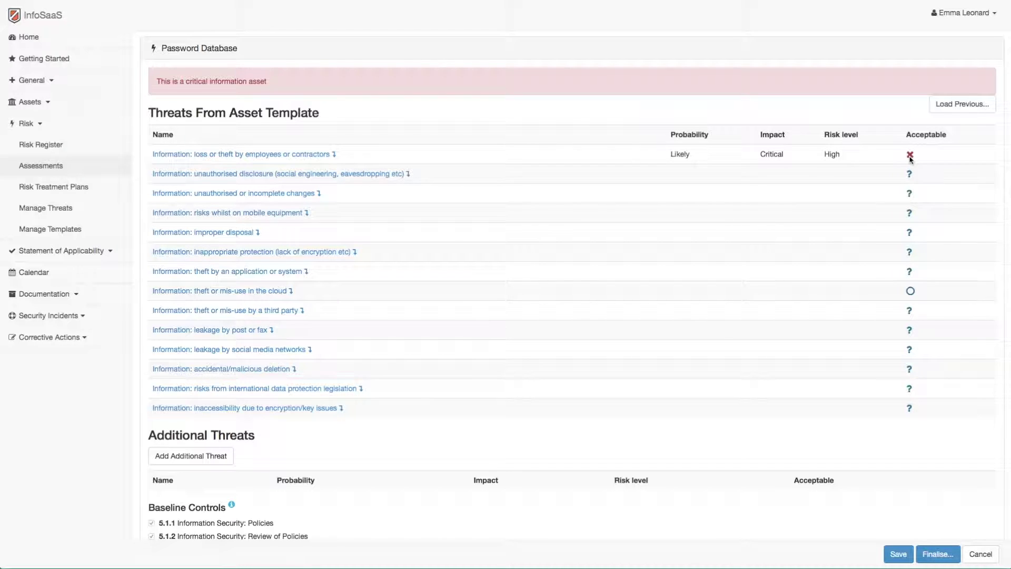
# Inspect the unauthorised disclosure threat without rating it, then show the loss or theft threat's controls
pyautogui.click(350, 174)
pyautogui.click(435, 116)
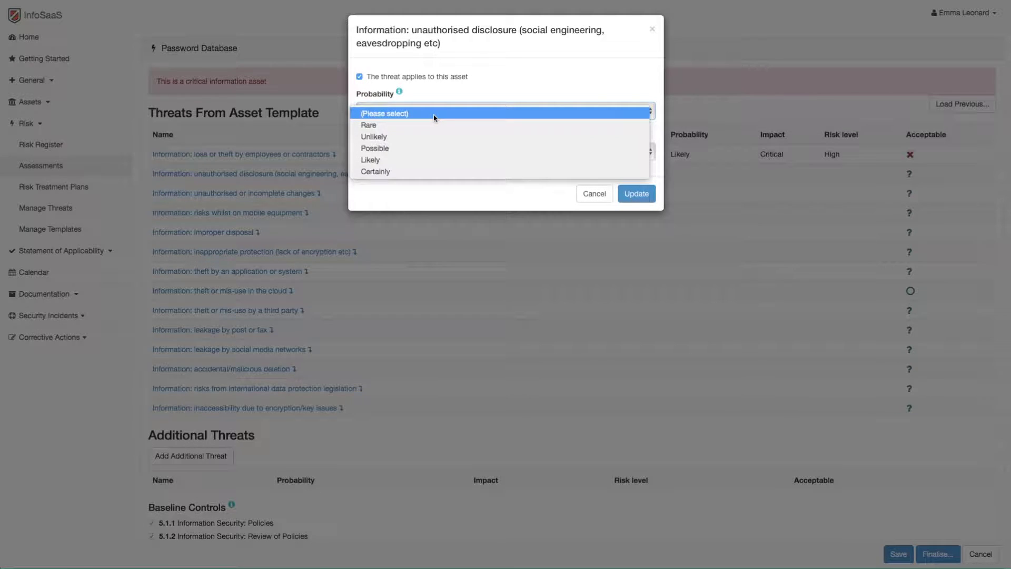
pyautogui.press('Escape')
pyautogui.press('Escape')
pyautogui.click(430, 120)
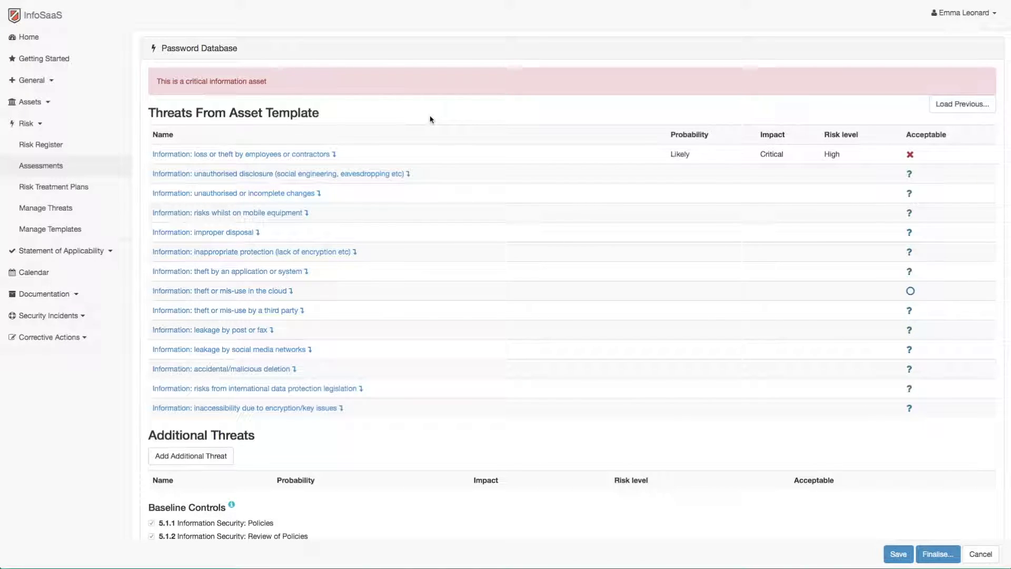
pyautogui.click(334, 155)
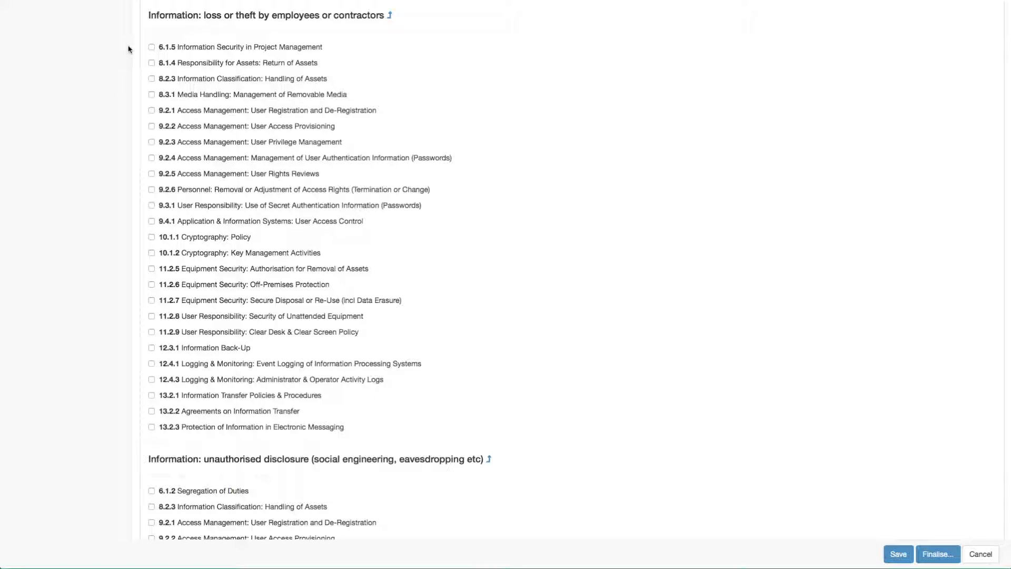
# Apply controls 9.2.1 and 9.2.5 to the threat and browse the 9.2.5 evidence choices
pyautogui.click(151, 111)
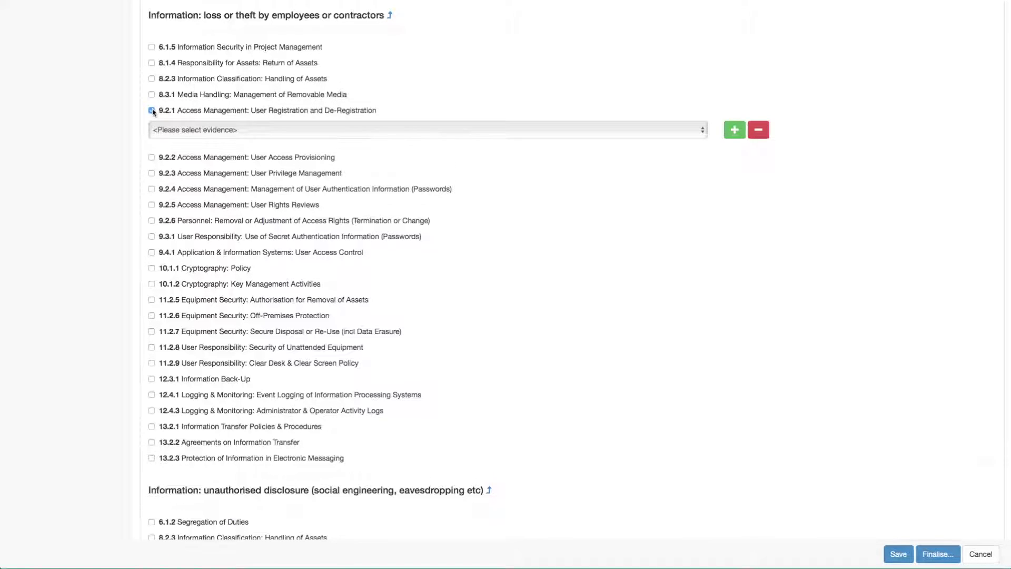
pyautogui.click(152, 205)
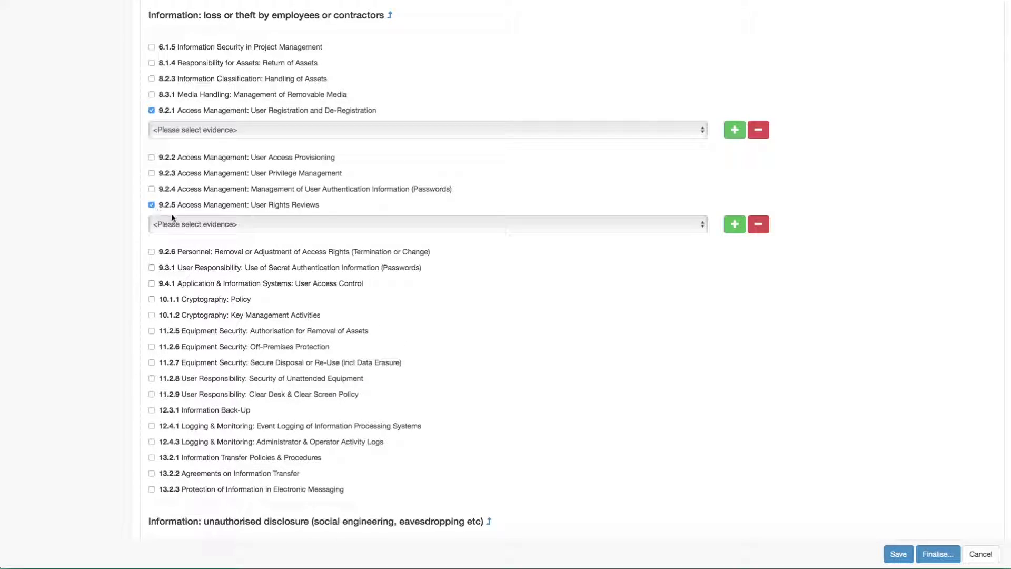
pyautogui.click(298, 227)
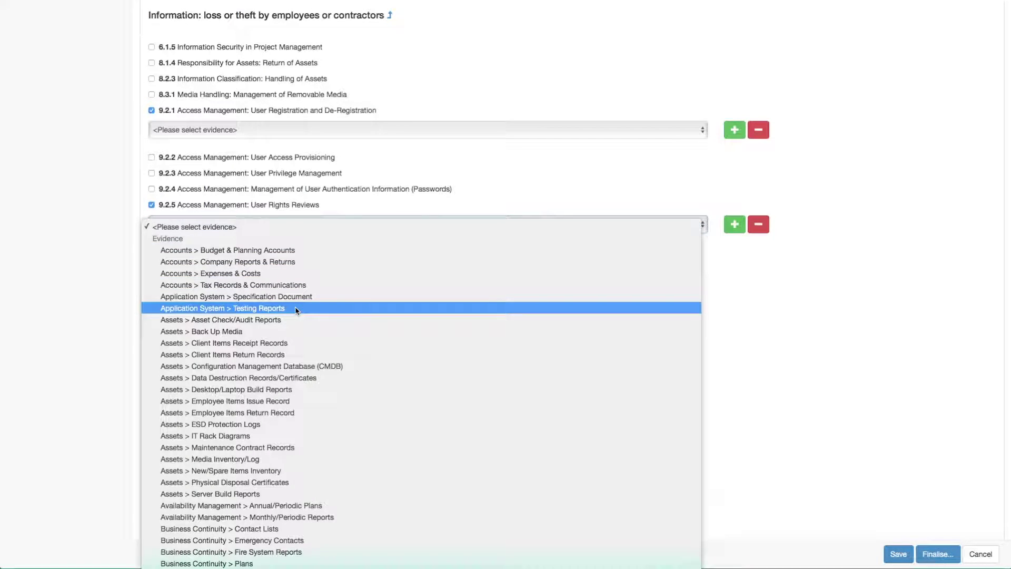
pyautogui.scroll(-5, 295, 310)
pyautogui.scroll(-6, 295, 309)
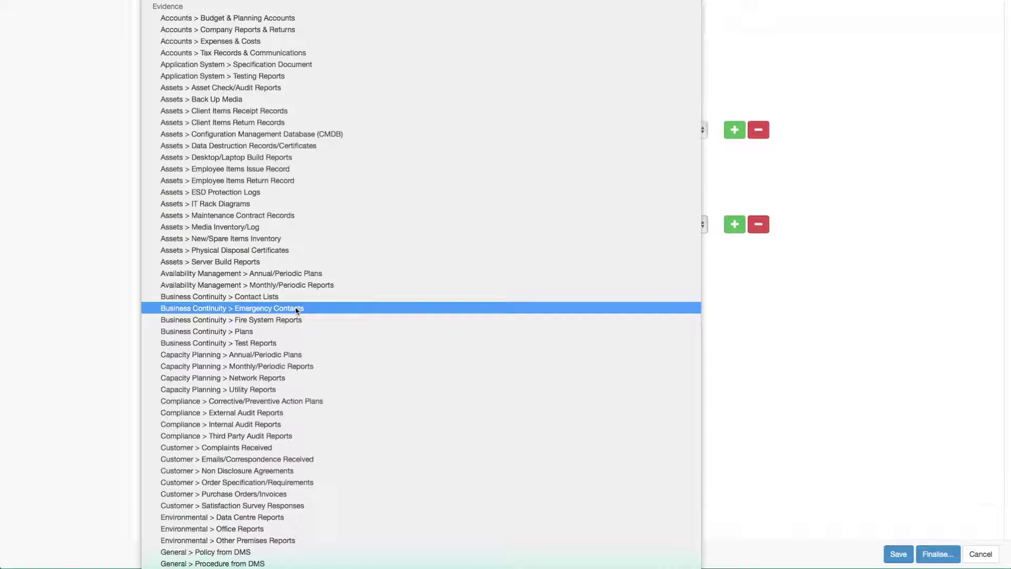
pyautogui.scroll(2, 296, 309)
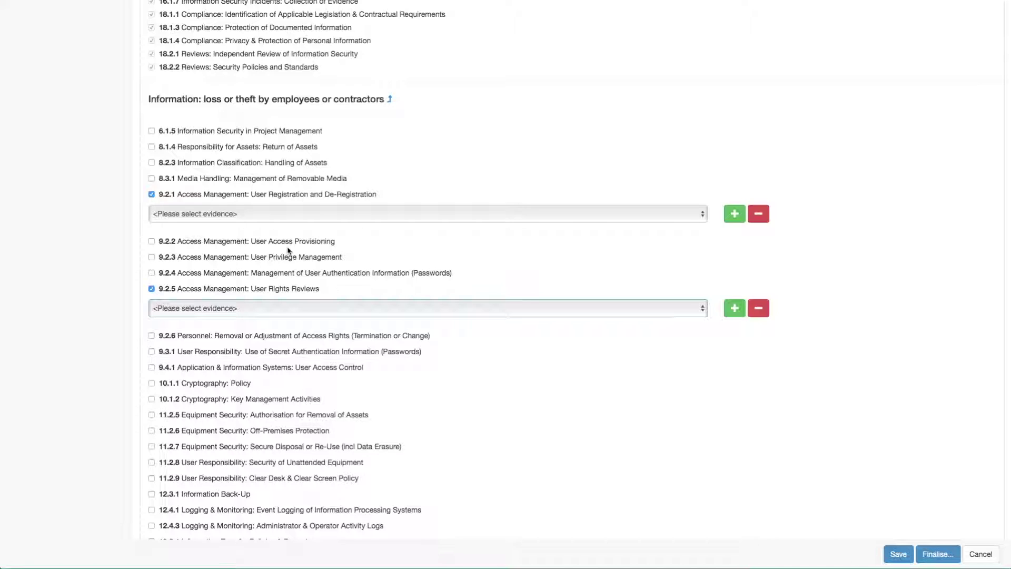
# Attach Policy from DMS and Procedure from DMS as evidence for control 9.2.1
pyautogui.click(276, 213)
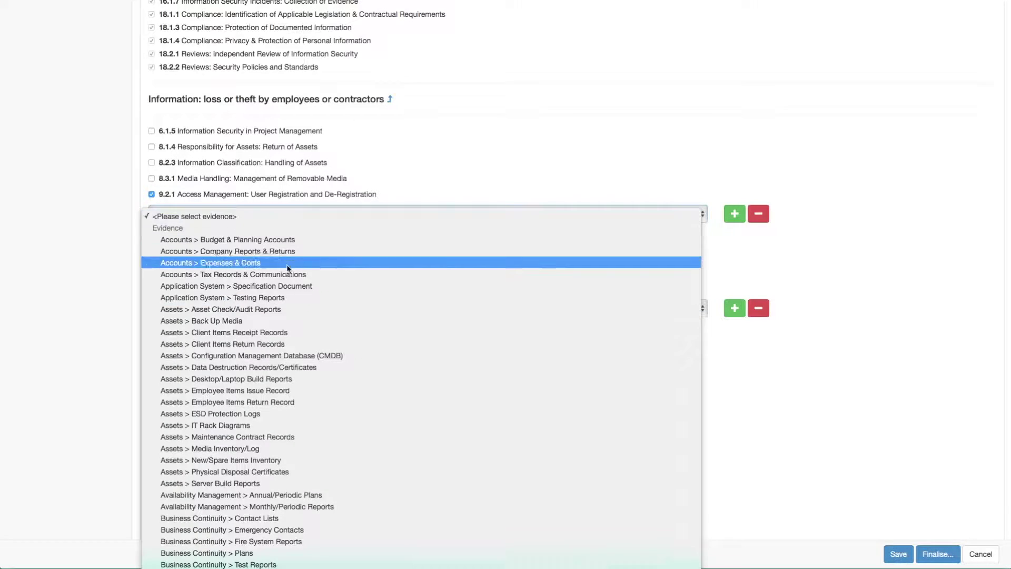
pyautogui.scroll(-1, 289, 325)
pyautogui.scroll(-5, 289, 326)
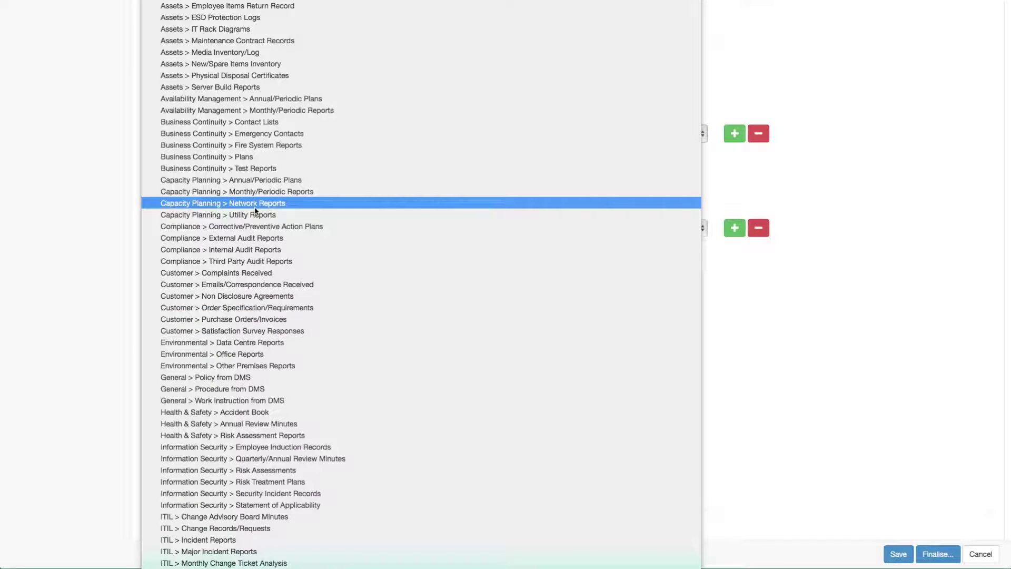
pyautogui.click(247, 378)
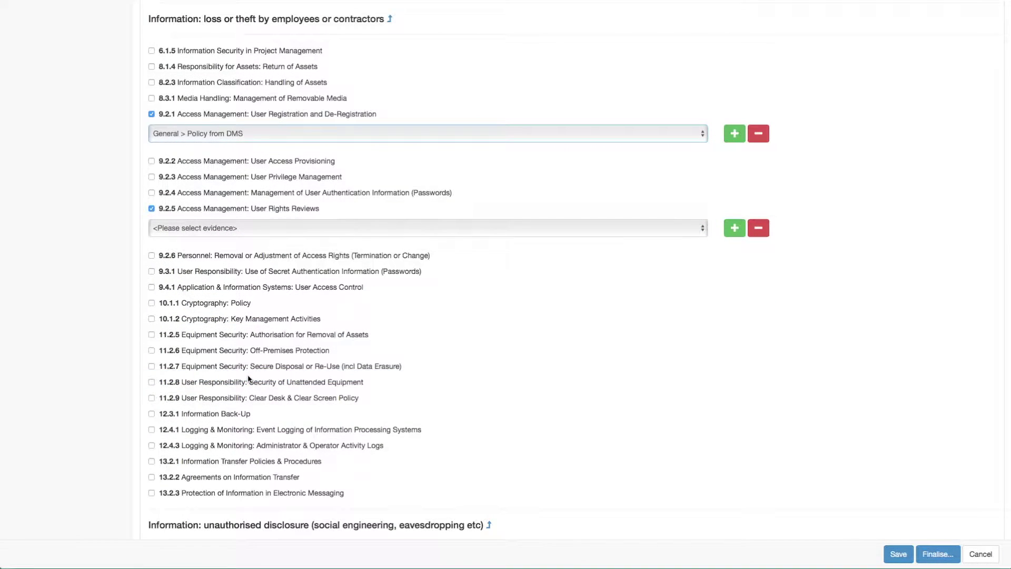
pyautogui.click(732, 138)
pyautogui.click(340, 160)
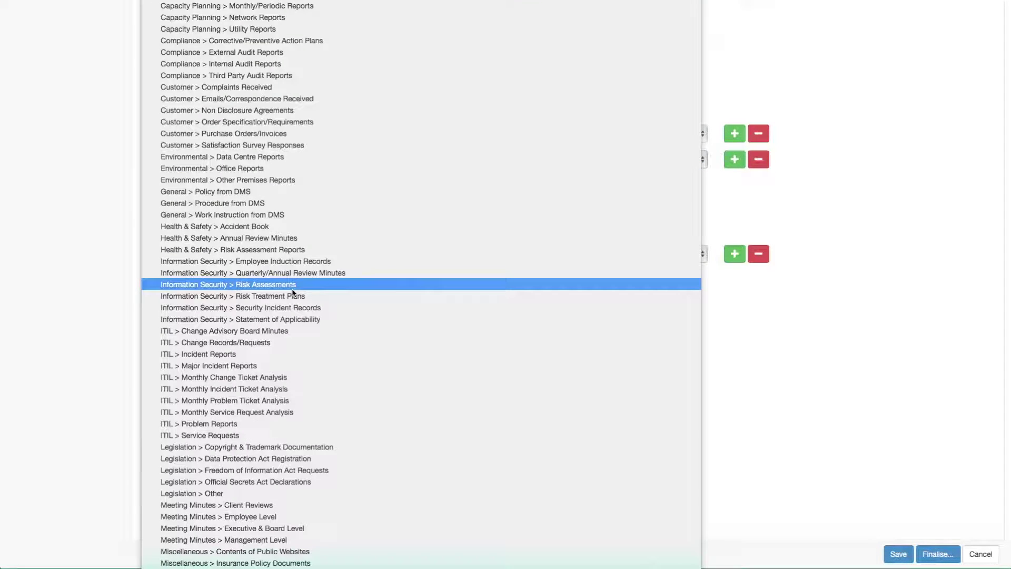
pyautogui.click(256, 206)
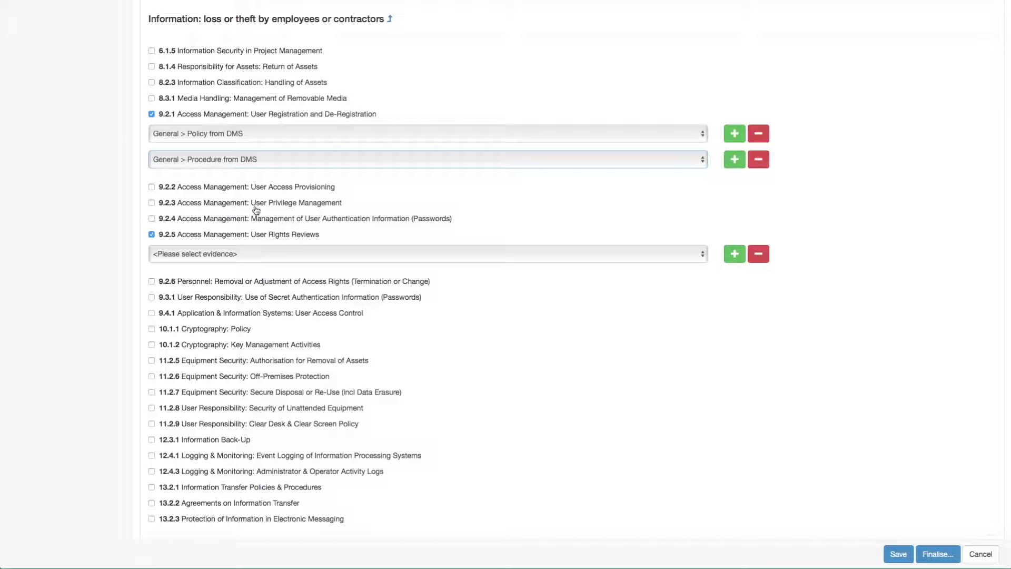
# Scroll through the evidence choices for control 9.2.5
pyautogui.scroll(-2, 257, 211)
pyautogui.click(364, 199)
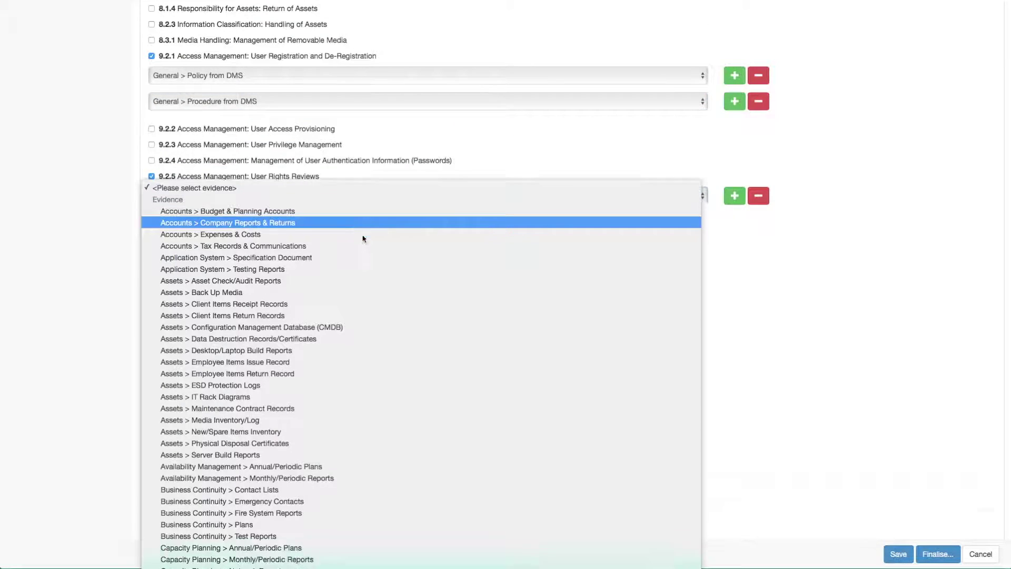
pyautogui.scroll(-8, 362, 238)
pyautogui.scroll(-5, 362, 238)
pyautogui.scroll(-4, 363, 238)
pyautogui.scroll(-2, 363, 238)
pyautogui.scroll(-6, 363, 238)
pyautogui.scroll(-3, 362, 238)
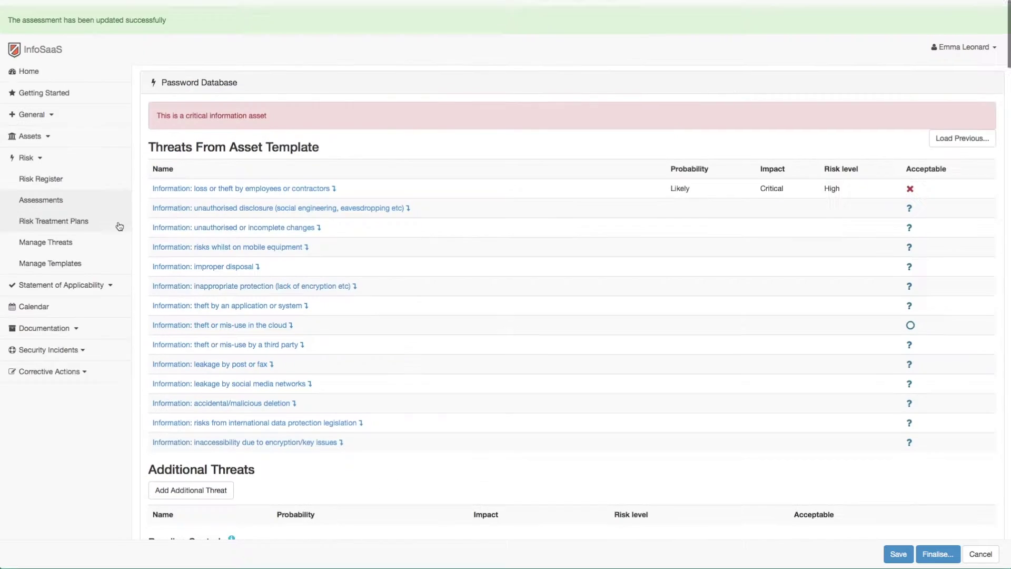
# Open Documentation > Manage Evidence from the sidebar
pyautogui.click(52, 290)
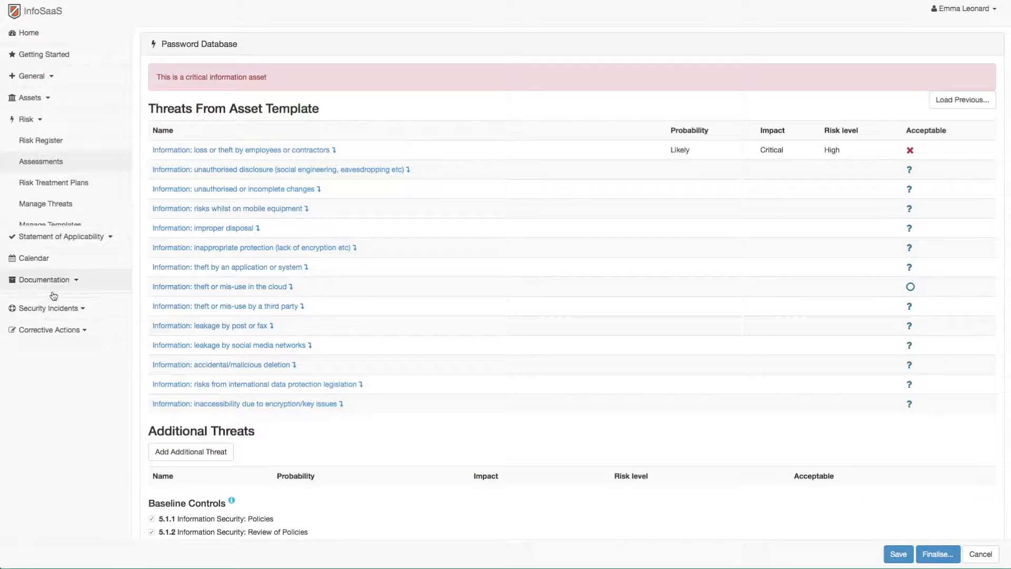
pyautogui.click(58, 205)
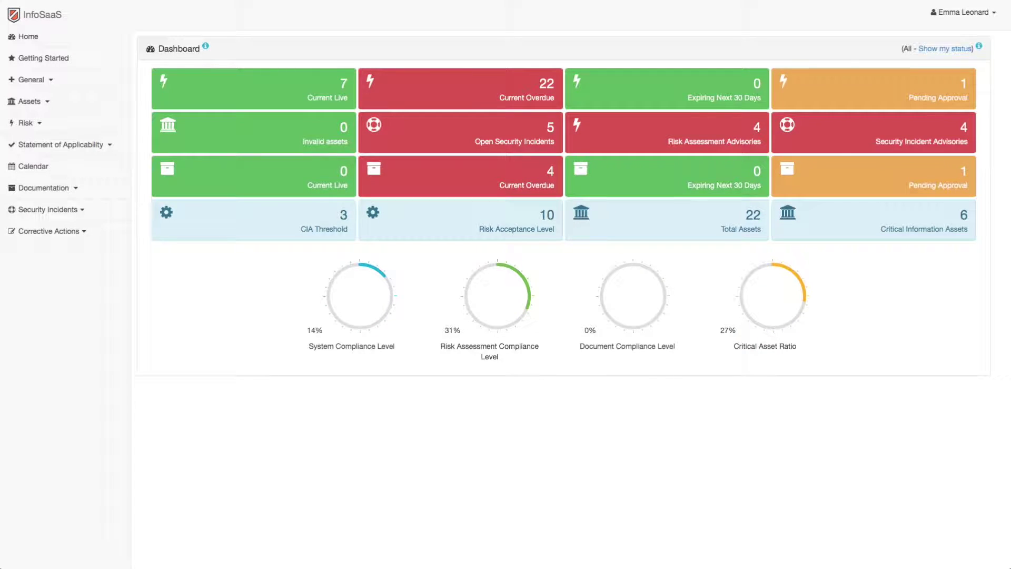
# Open Risk > Assessments and expand Completed (7) and Awaiting ISMS Manager review (1)
pyautogui.click(25, 123)
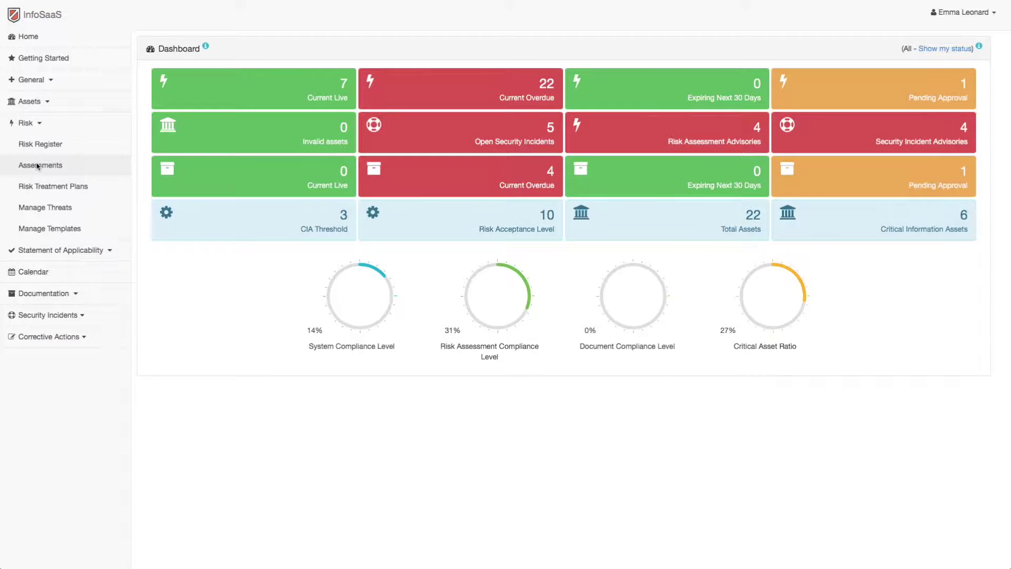
pyautogui.click(36, 165)
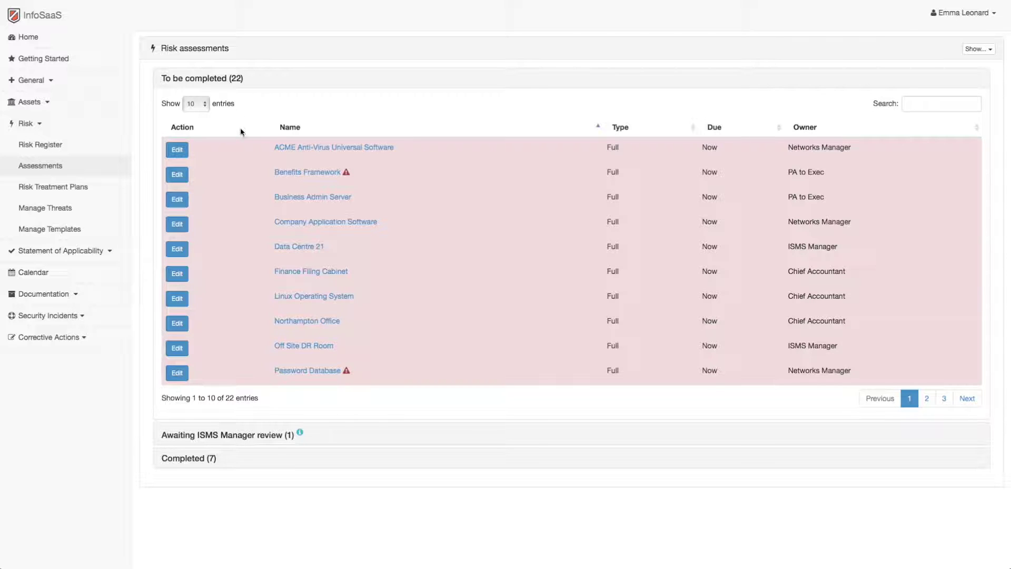
pyautogui.click(200, 459)
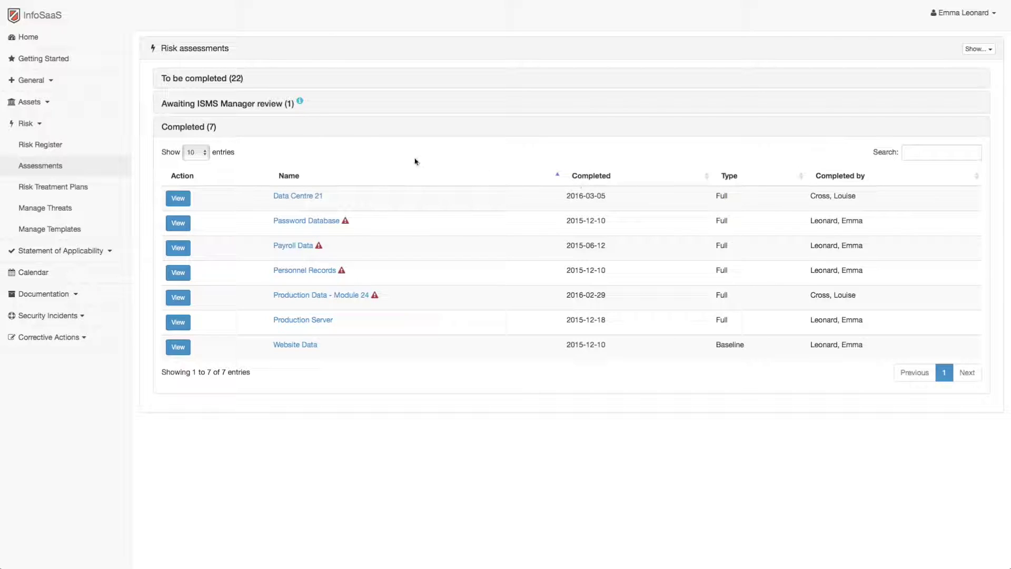
pyautogui.click(217, 104)
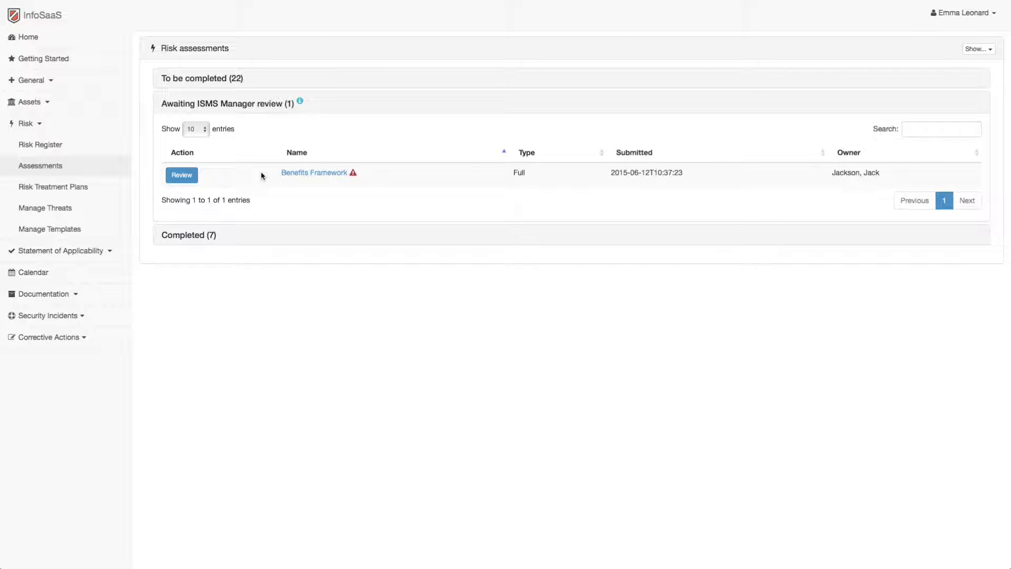
# Open Benefits Framework for review and read the legal jurisdiction issues threat without changes
pyautogui.click(181, 176)
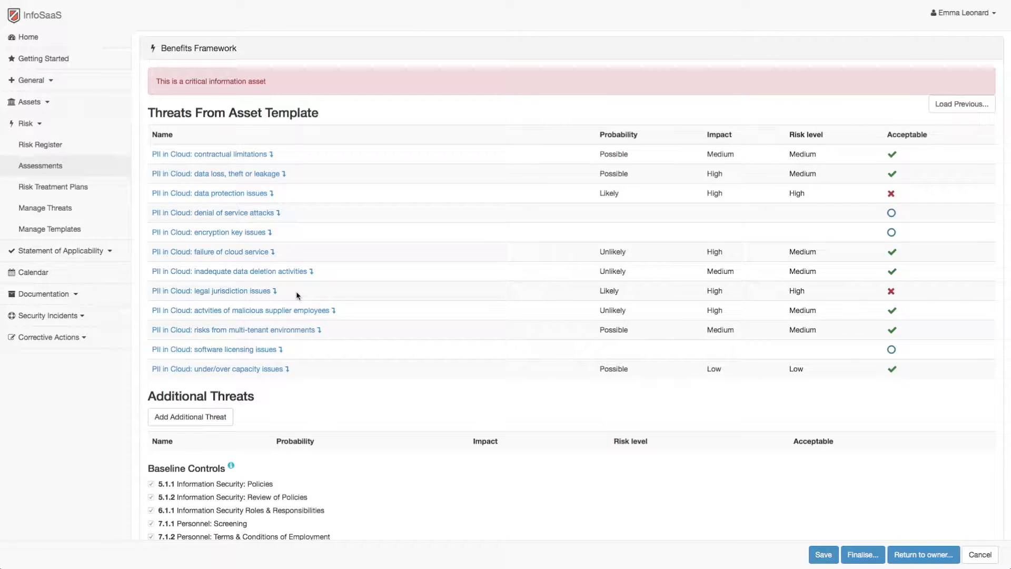
pyautogui.click(239, 292)
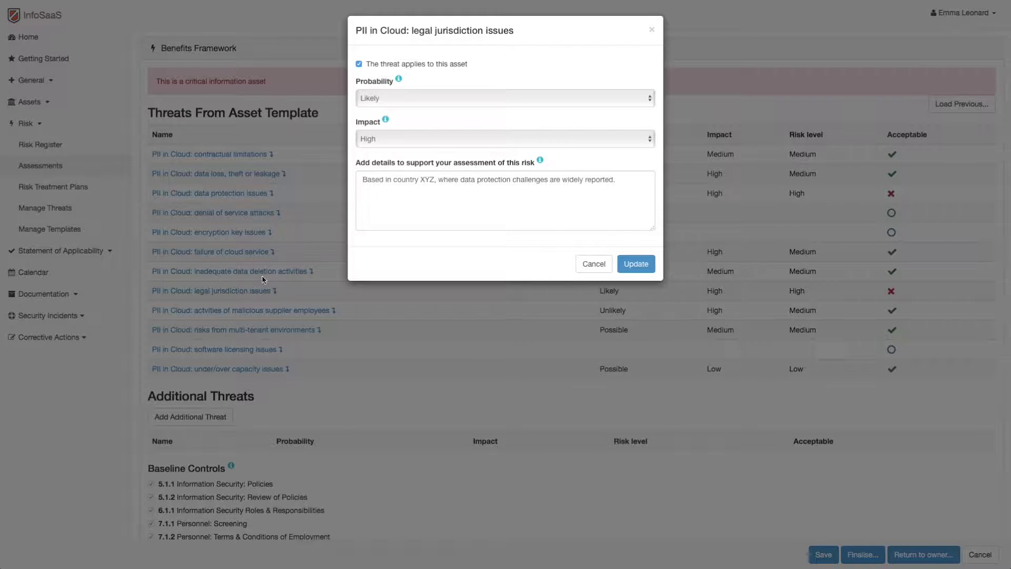
pyautogui.click(362, 183)
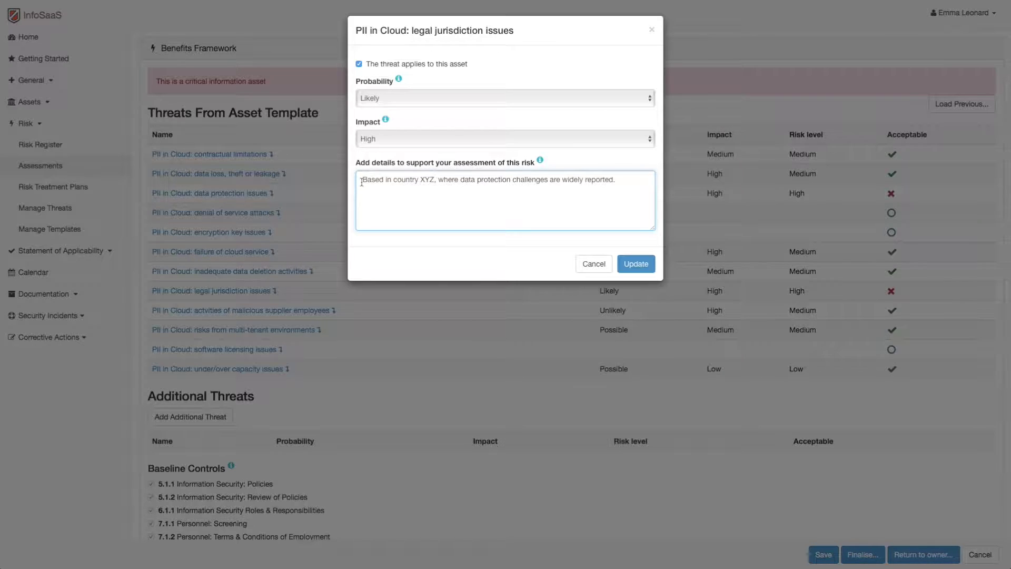
pyautogui.press('Escape')
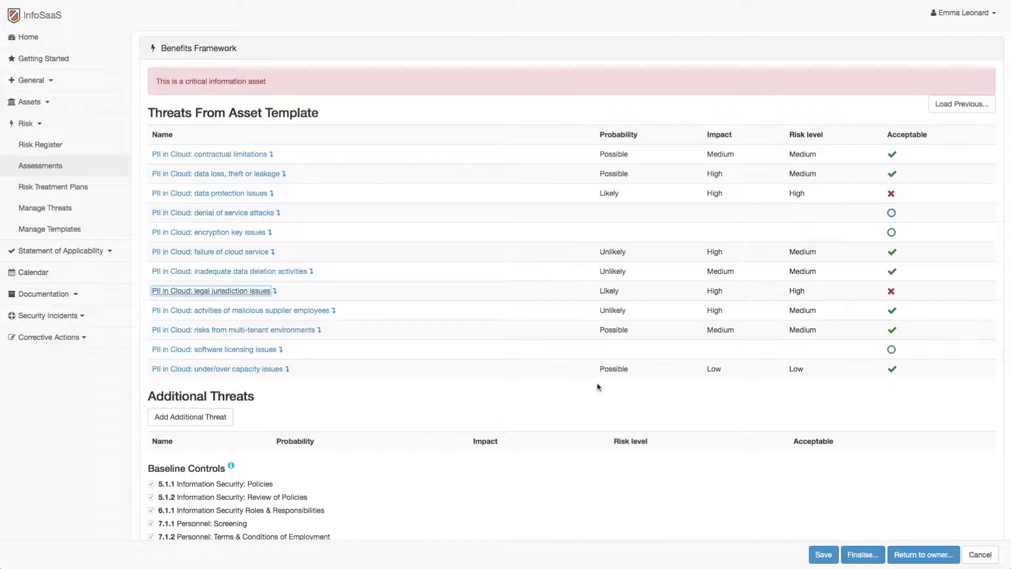
pyautogui.click(793, 559)
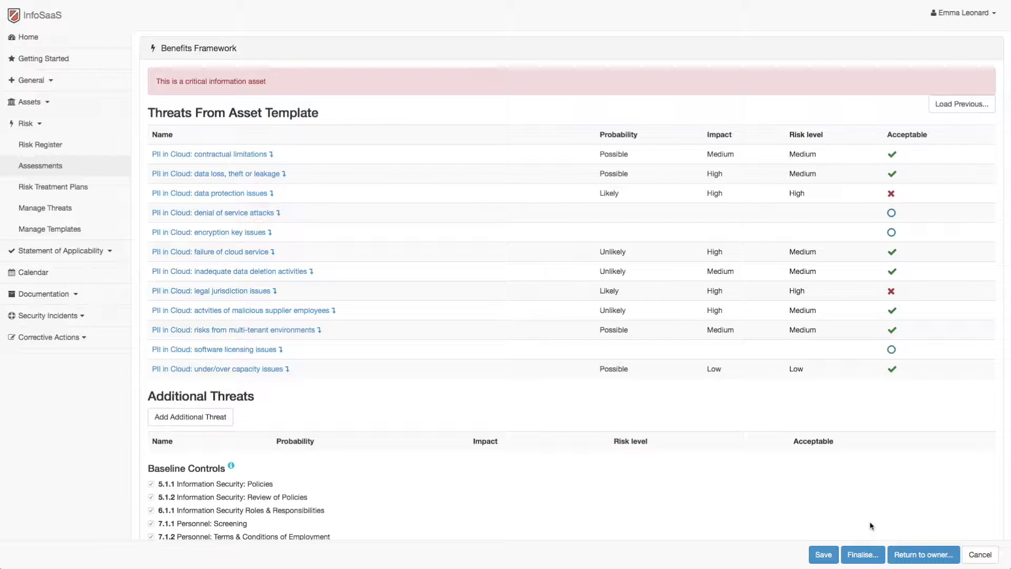
# Finalise the Benefits Framework assessment and confirm in the dialog
pyautogui.click(863, 556)
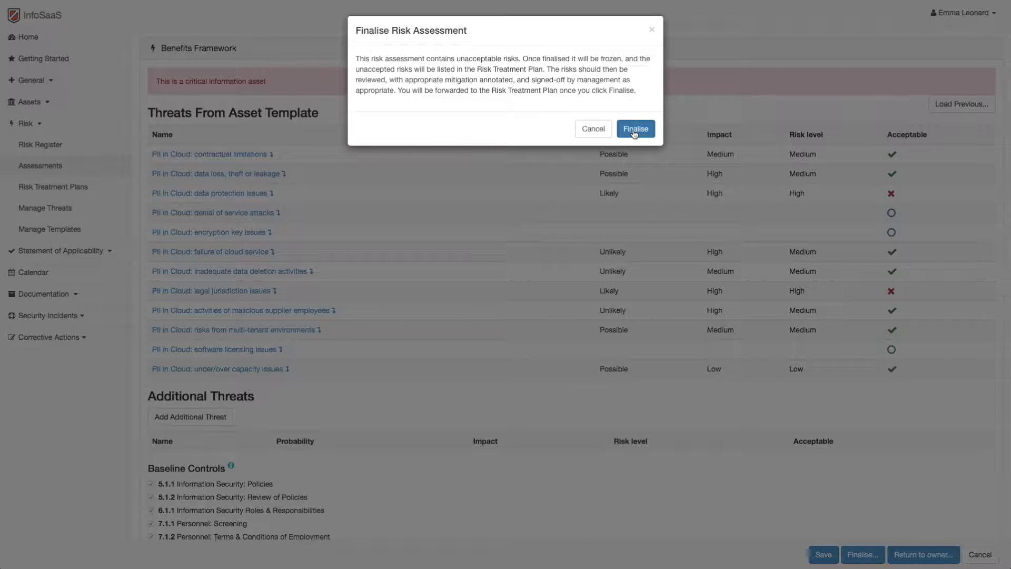
pyautogui.click(635, 131)
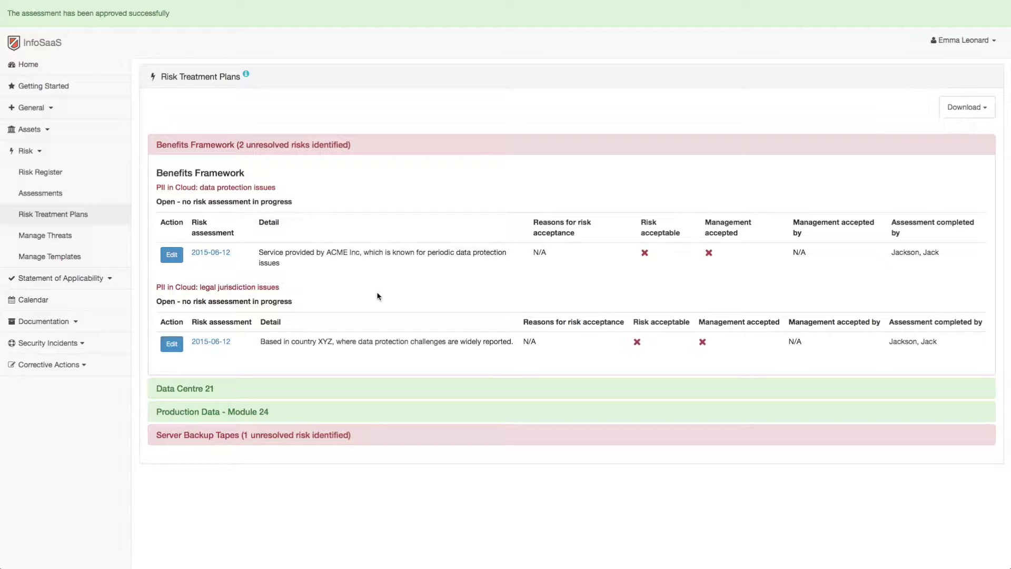
# Mark the legal jurisdiction issues risk as management-accepted, reason 'Accepted by Management.', review 2016-07-10
pyautogui.click(173, 347)
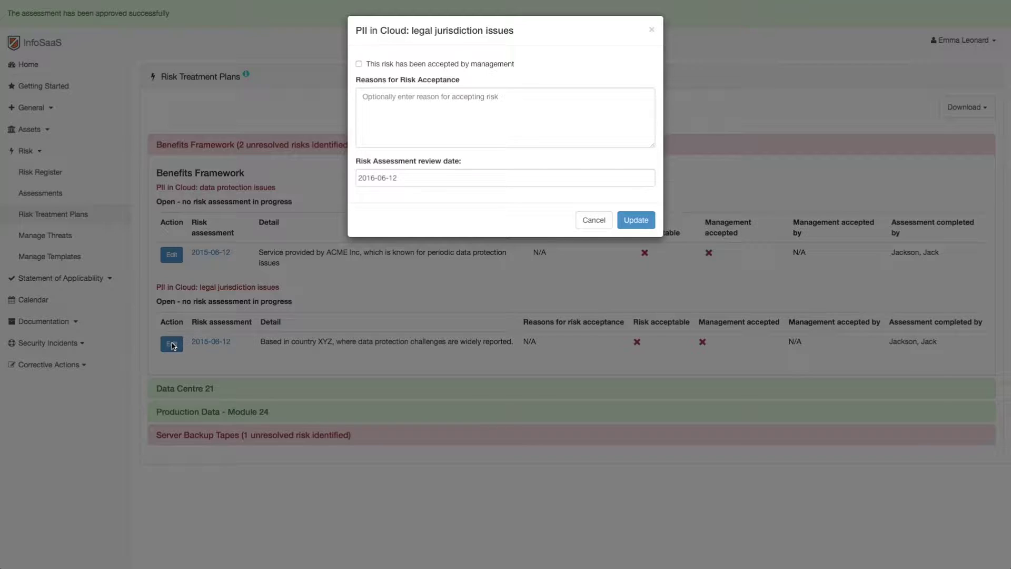
pyautogui.click(359, 64)
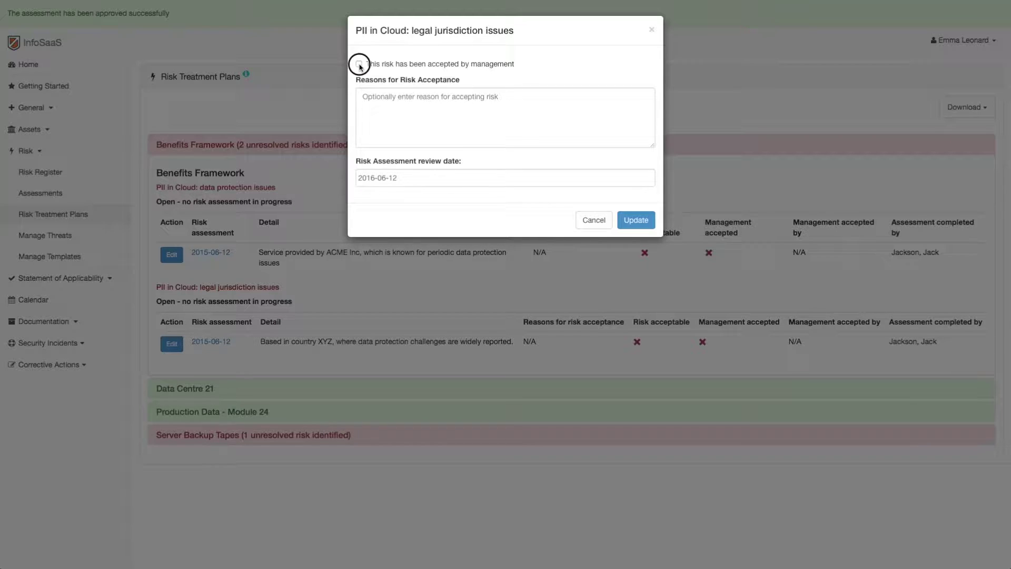
pyautogui.click(386, 106)
pyautogui.write('Ac')
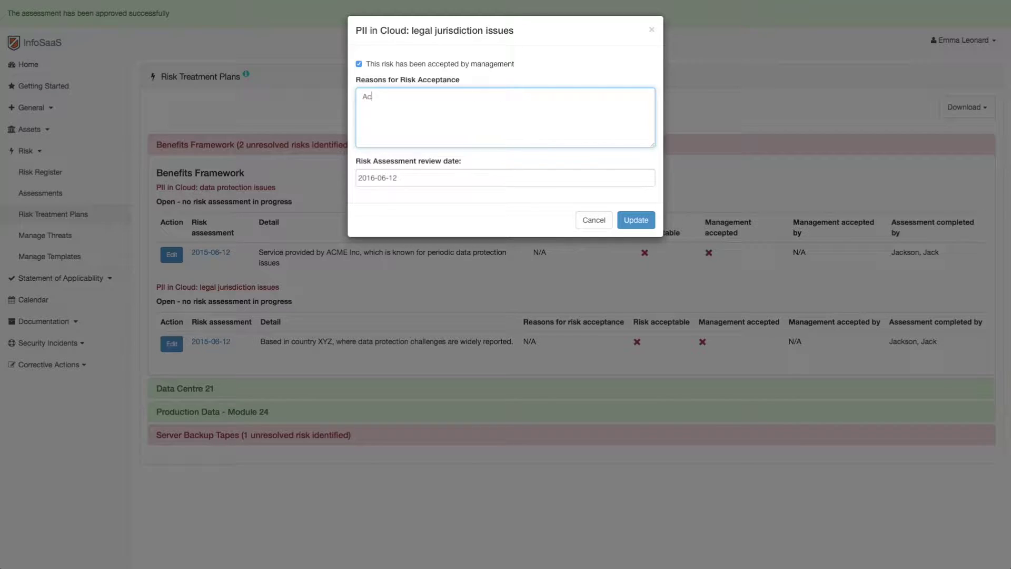
pyautogui.write('cepted by Management.')
pyautogui.click(414, 175)
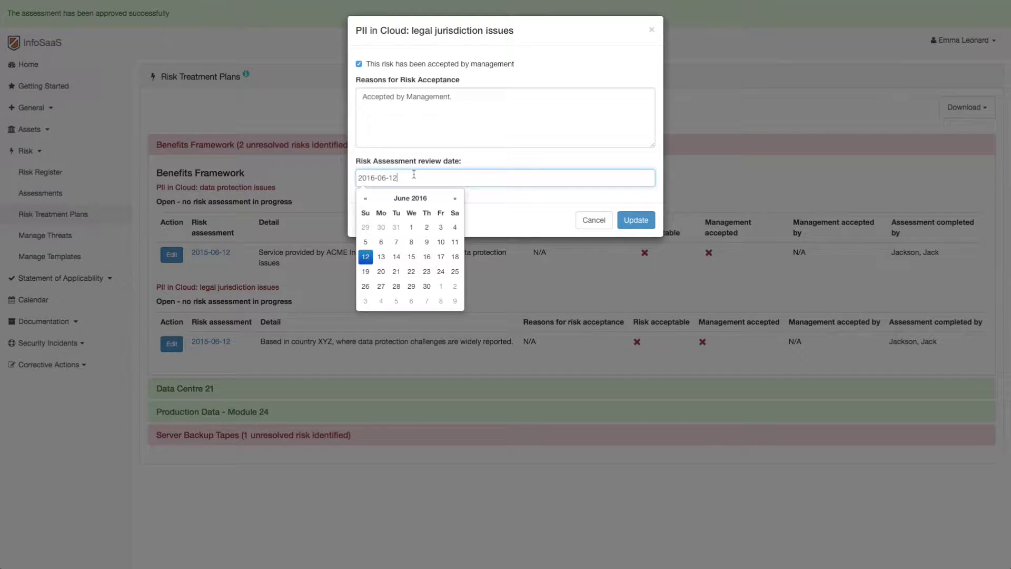
pyautogui.click(456, 199)
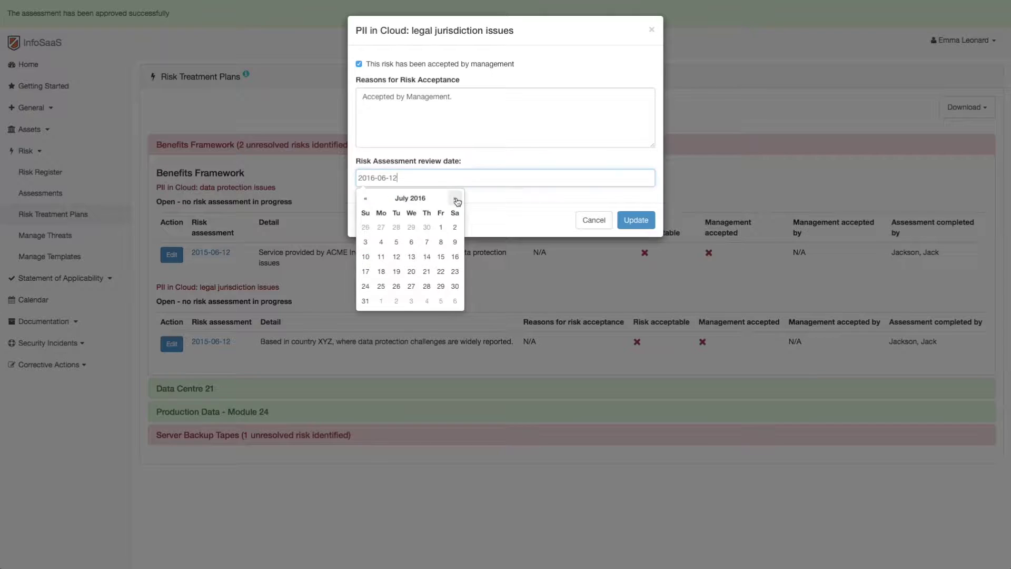
pyautogui.click(365, 256)
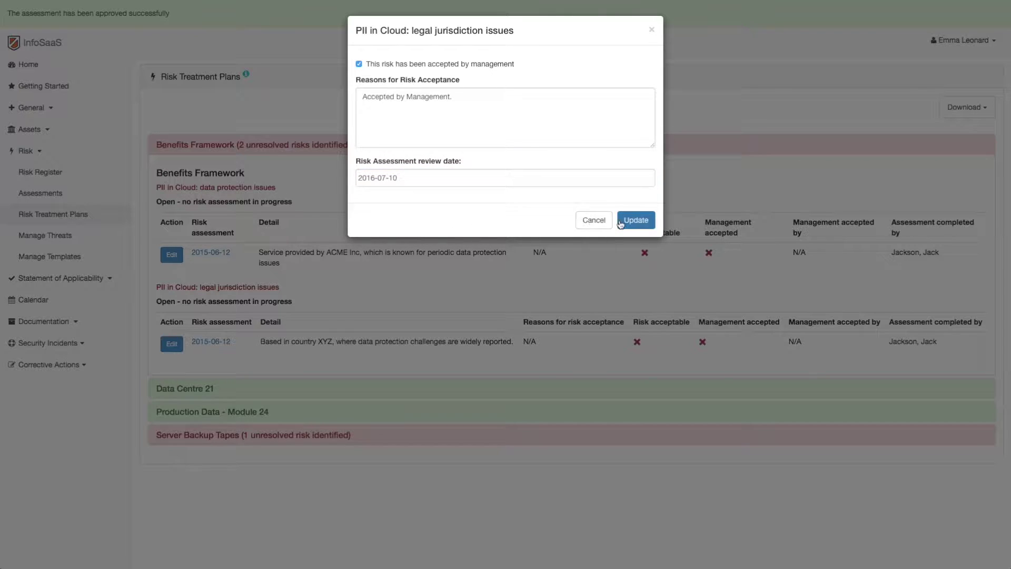
pyautogui.click(639, 226)
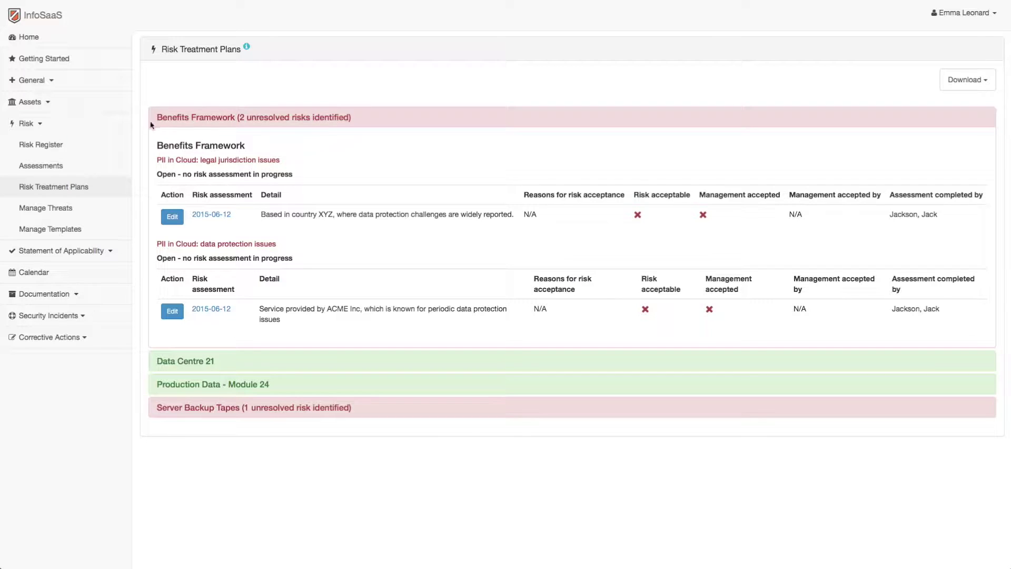
# Open the Risk Register to see all 67 threats ranked by risk level
pyautogui.click(63, 145)
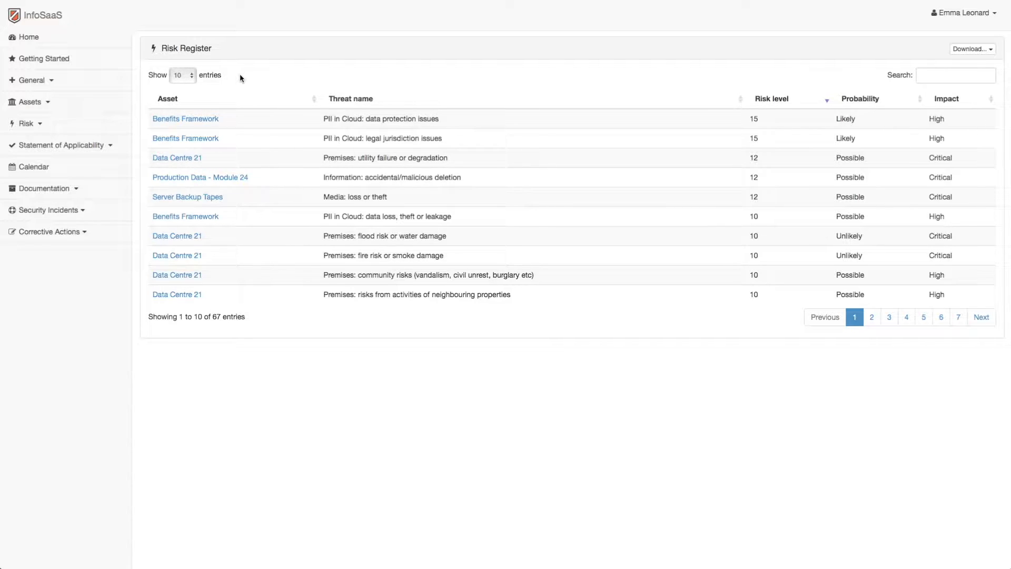
# Open General > System Parameters and try the Risk Appetite slider, leaving it at 10
pyautogui.click(39, 82)
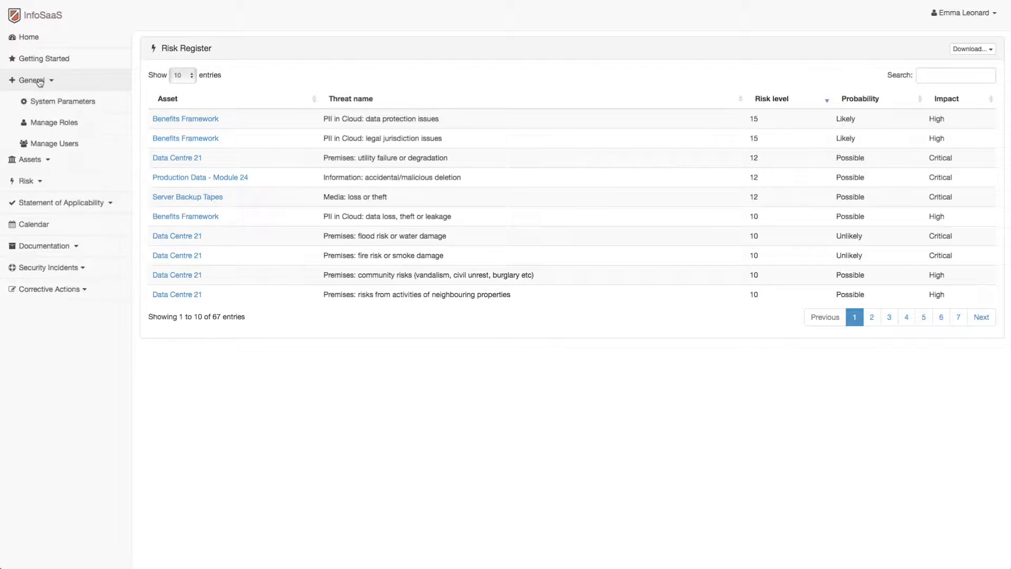
pyautogui.click(65, 104)
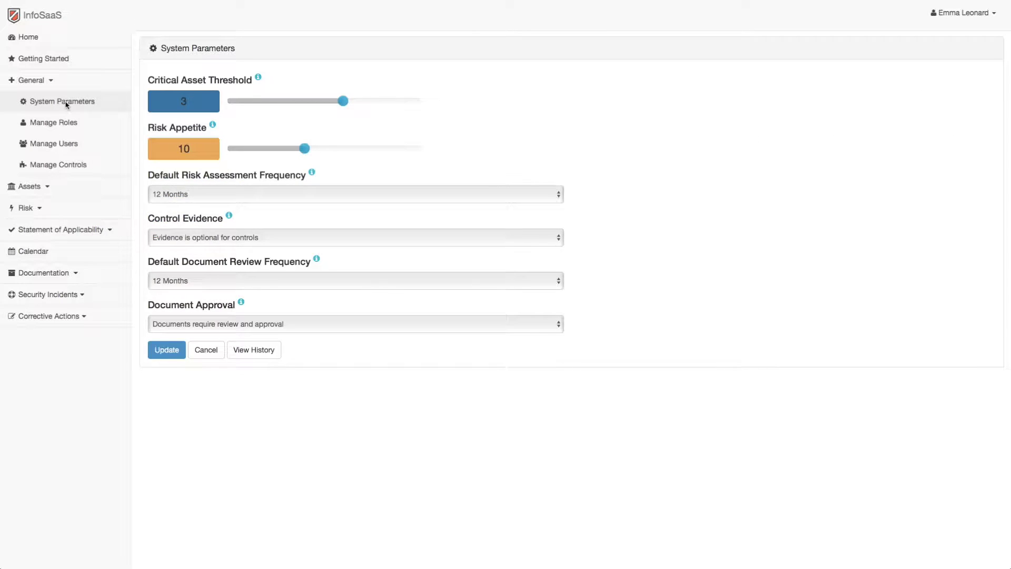
pyautogui.moveTo(306, 151)
pyautogui.mouseDown()
pyautogui.moveTo(342, 150)
pyautogui.moveTo(264, 149)
pyautogui.moveTo(304, 151)
pyautogui.mouseUp()
# Check the risk assessment frequency and Control Evidence options, keeping 12 Months and optional evidence
pyautogui.click(316, 195)
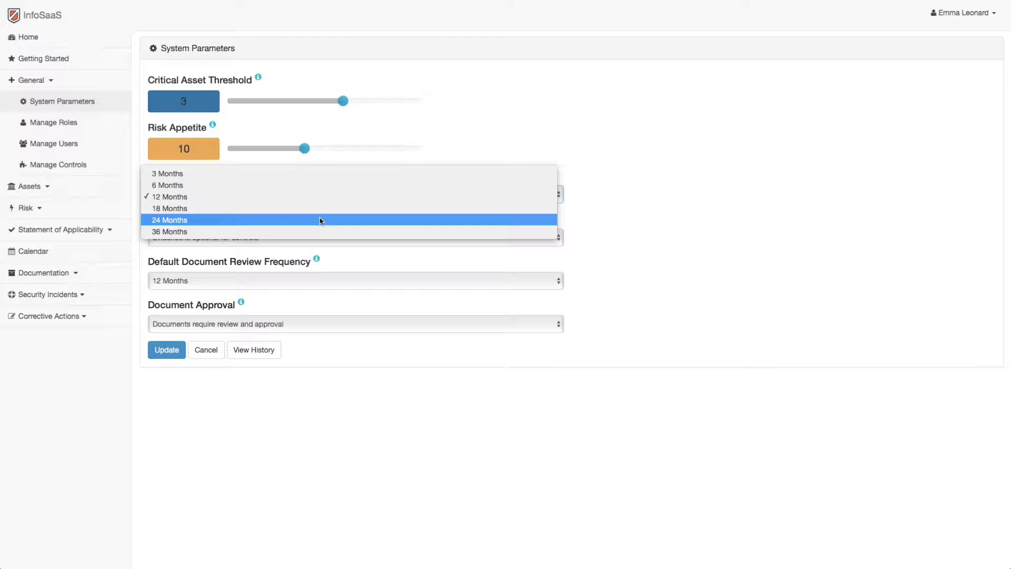
pyautogui.press('Escape')
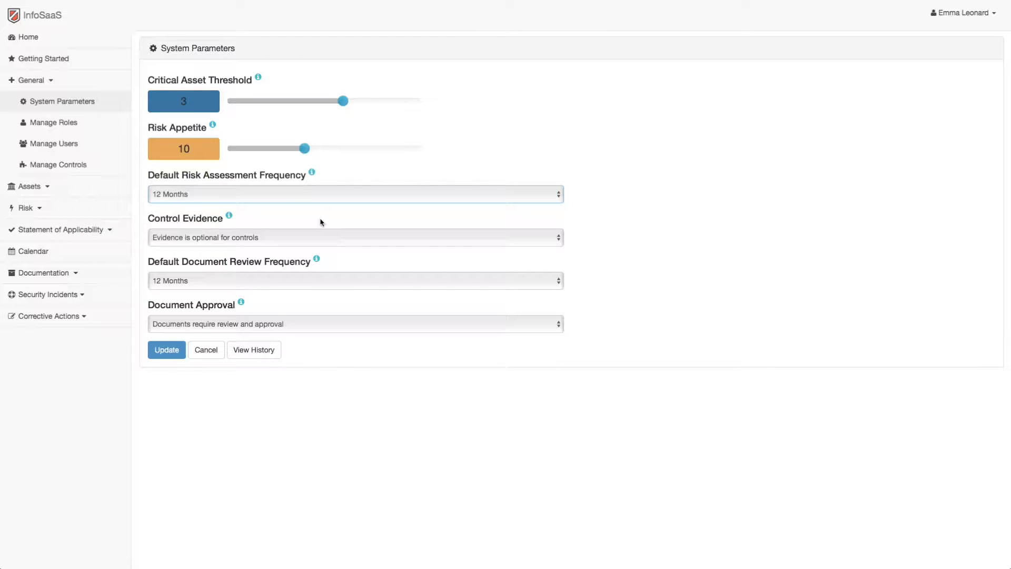
pyautogui.click(321, 237)
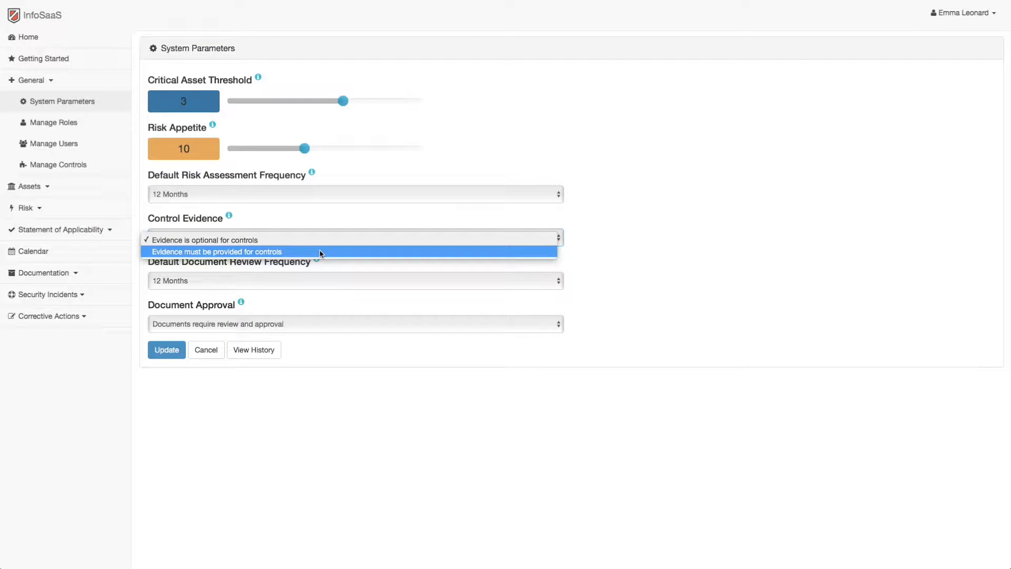
pyautogui.press('Escape')
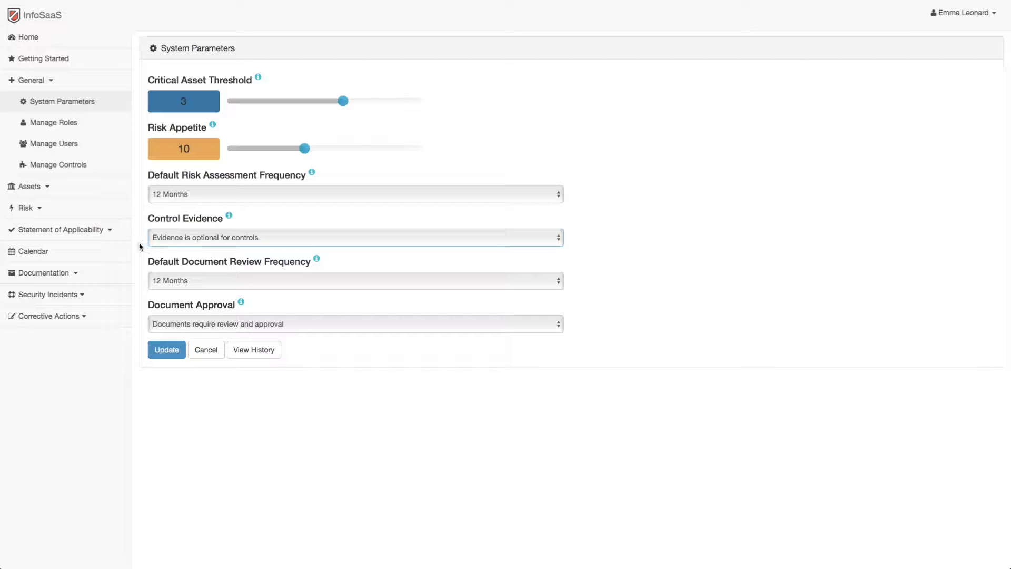
pyautogui.click(90, 232)
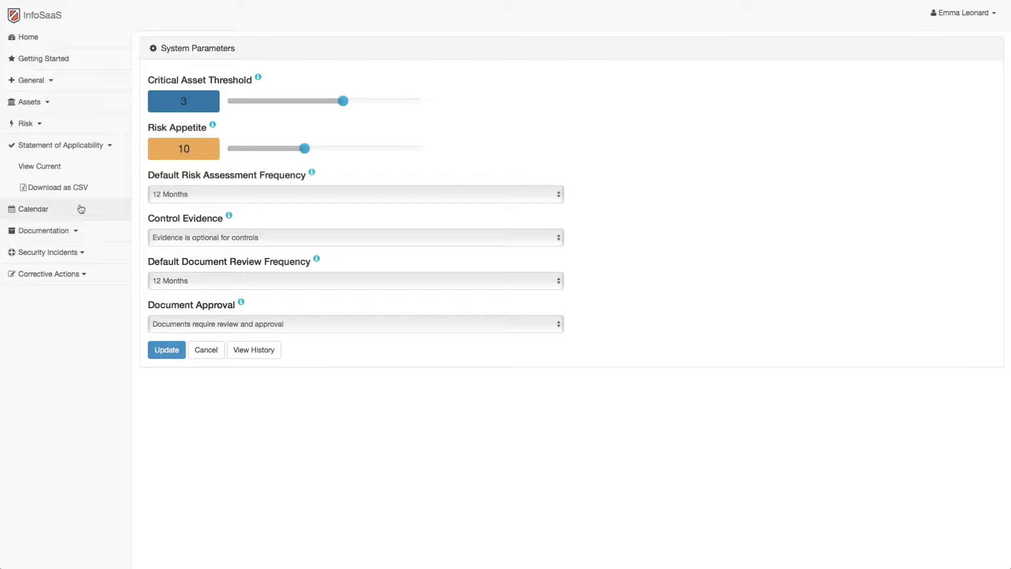
# Browse the current Statement of Applicability controls matrix, then open the ISMS calendar for January 2017
pyautogui.click(51, 167)
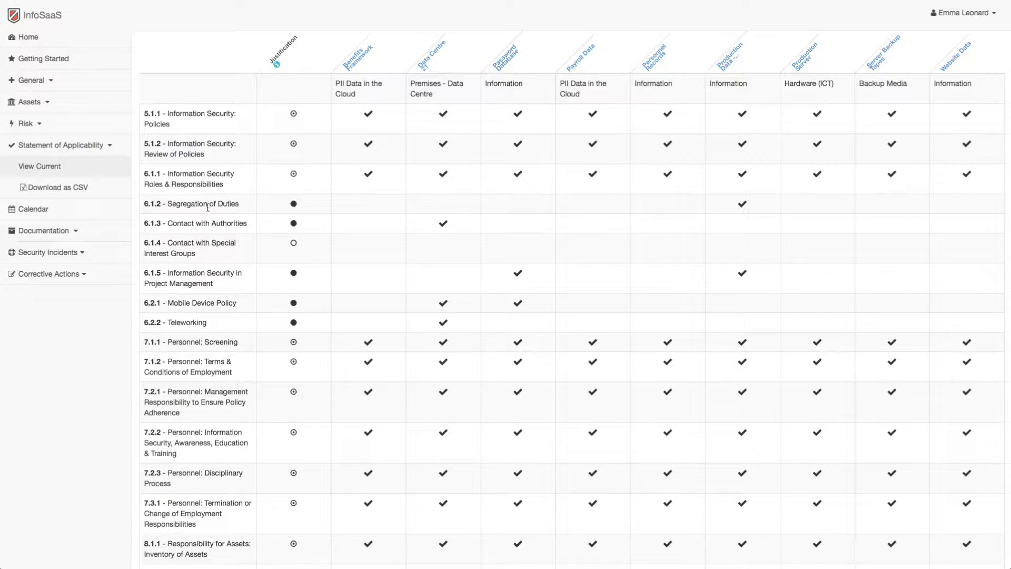
pyautogui.scroll(-2, 197, 213)
pyautogui.scroll(-5, 198, 217)
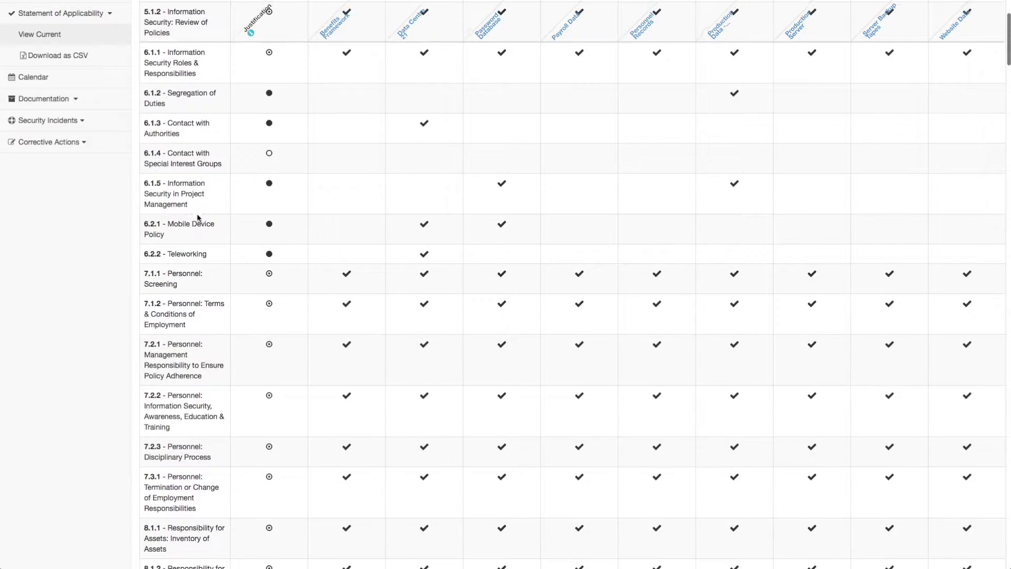
pyautogui.scroll(5, 197, 218)
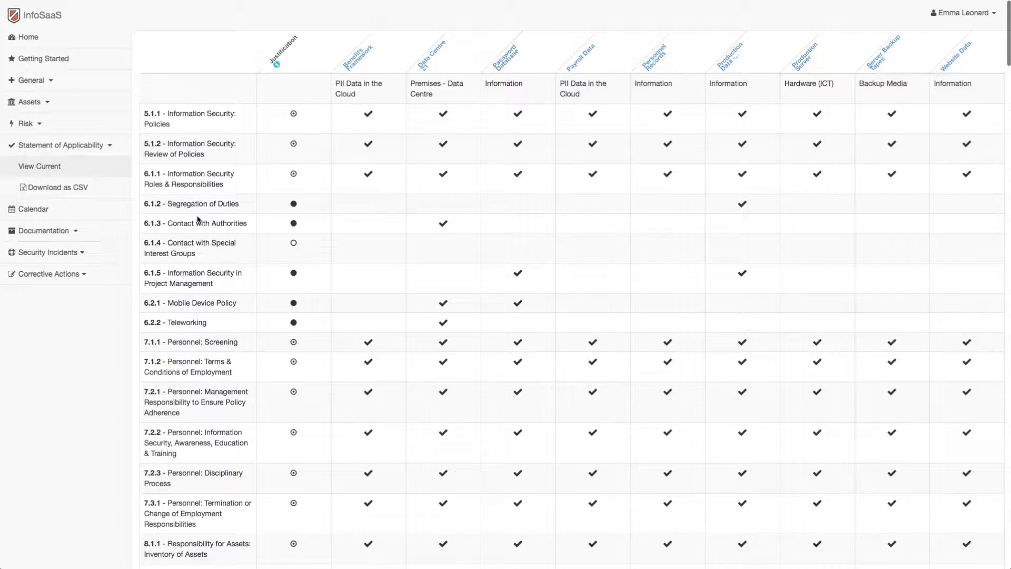
pyautogui.click(299, 251)
pyautogui.click(304, 180)
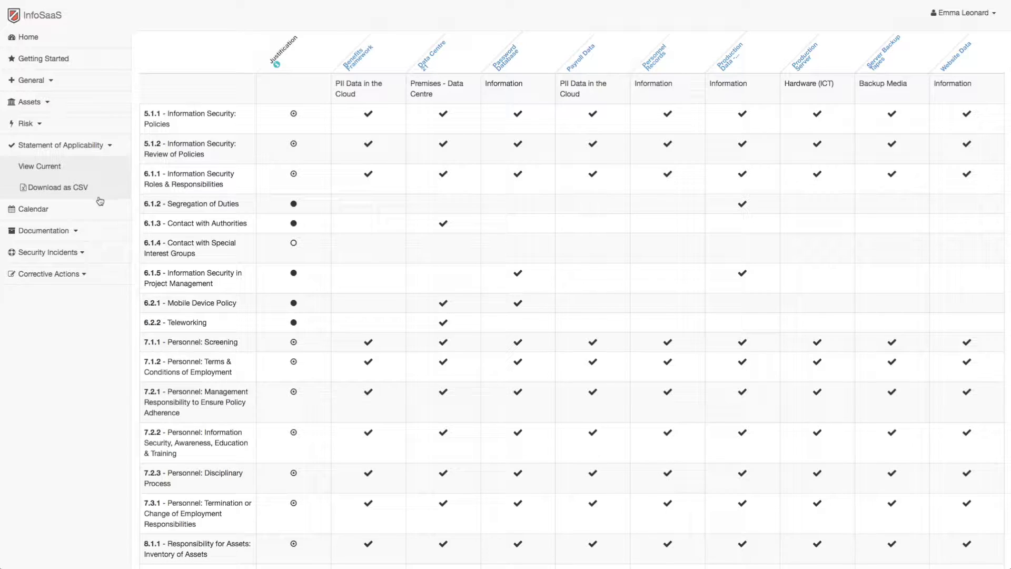
pyautogui.click(45, 209)
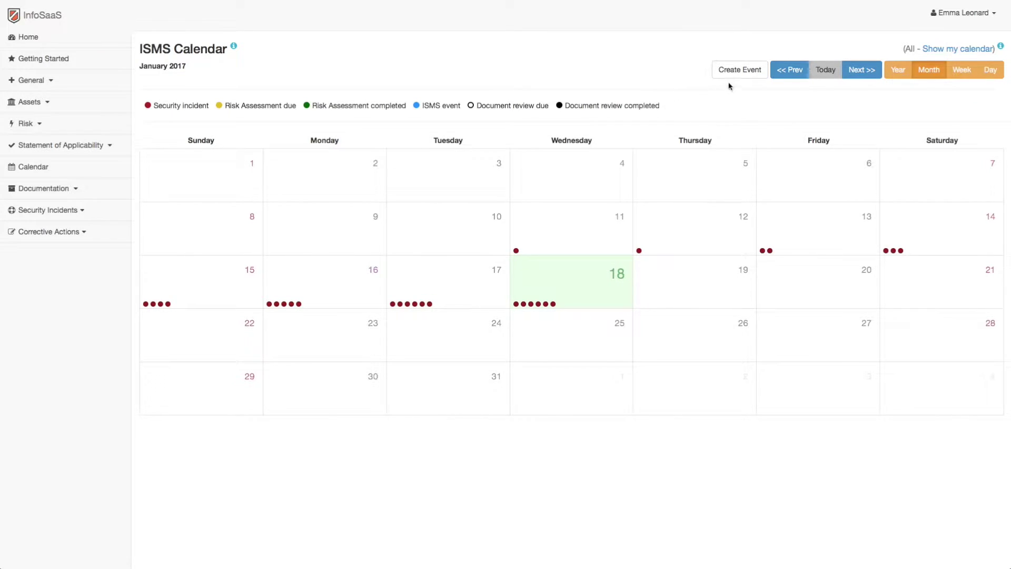
pyautogui.click(740, 73)
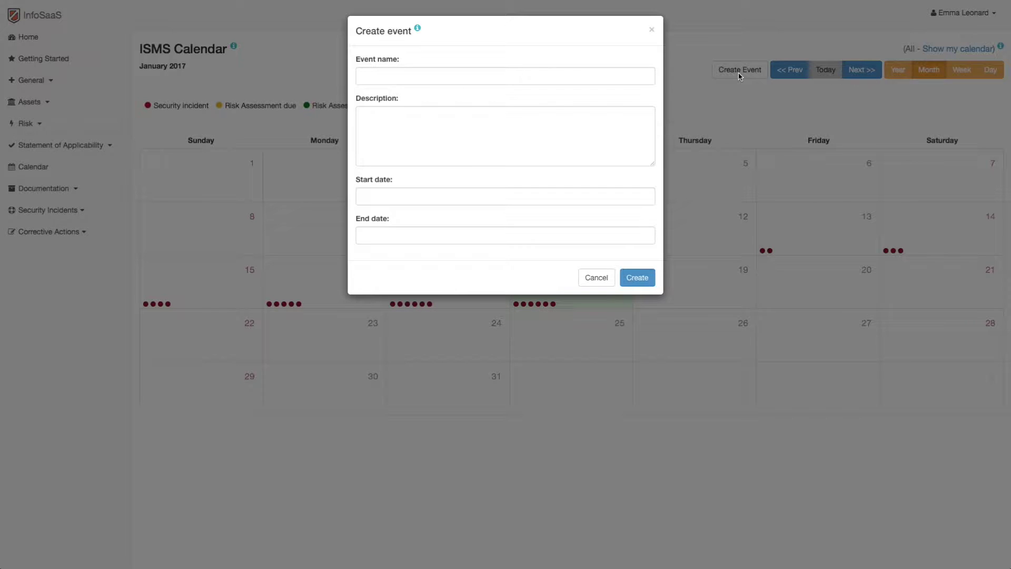
pyautogui.press('Escape')
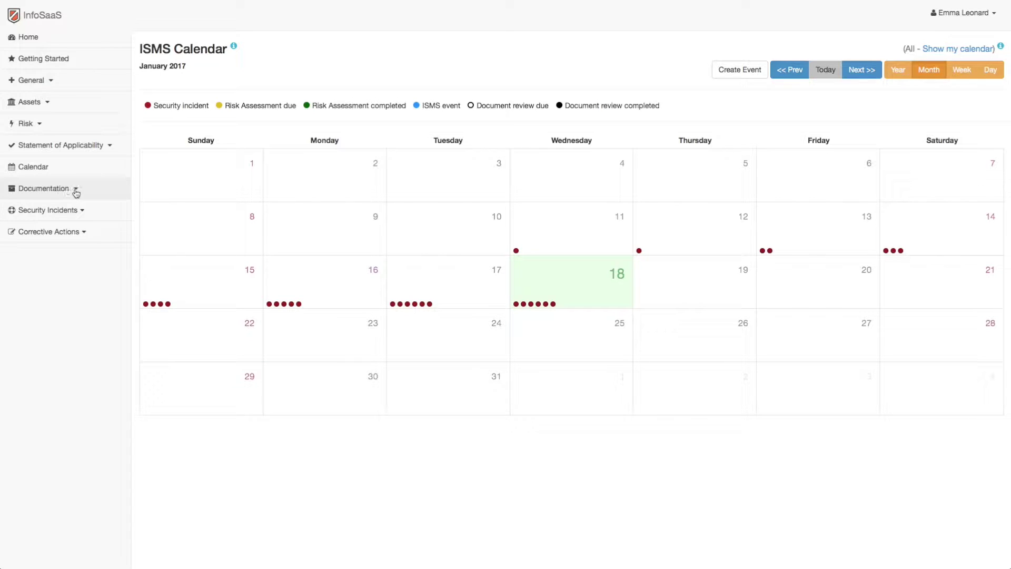
pyautogui.click(108, 193)
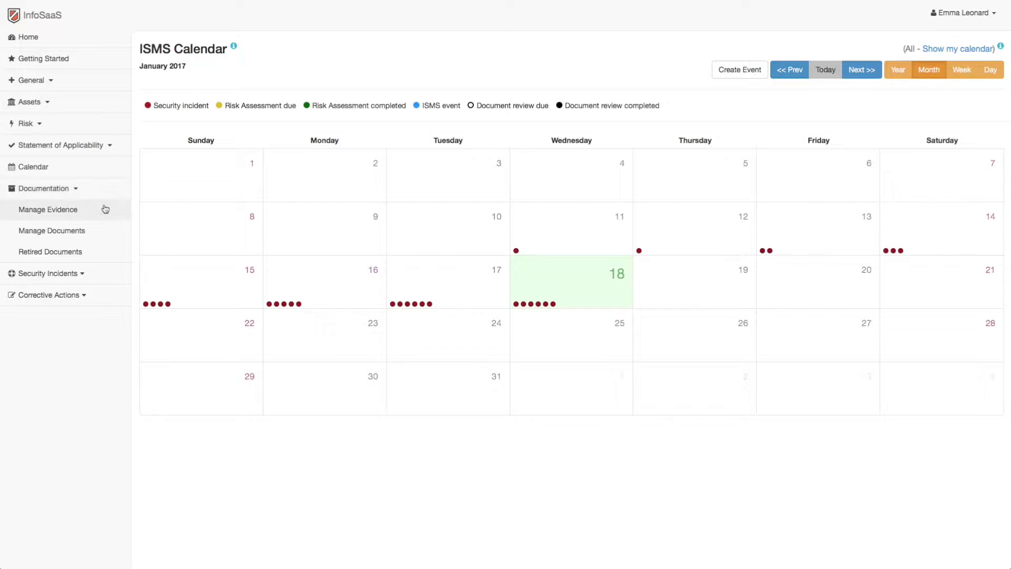
pyautogui.click(104, 232)
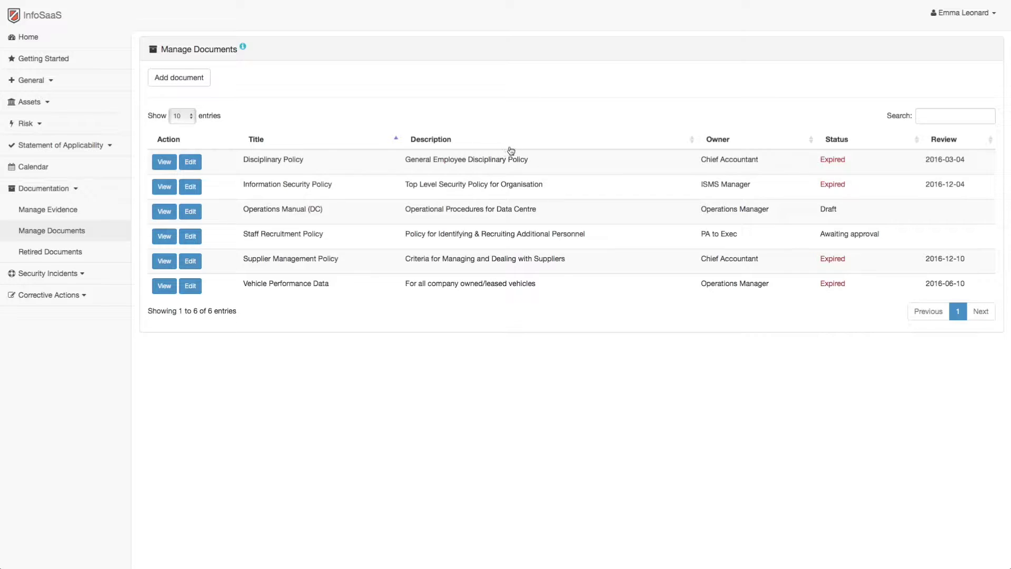
# Start retiring the Disciplinary Policy from Manage Documents, then cancel so it stays Expired
pyautogui.click(935, 159)
pyautogui.click(192, 161)
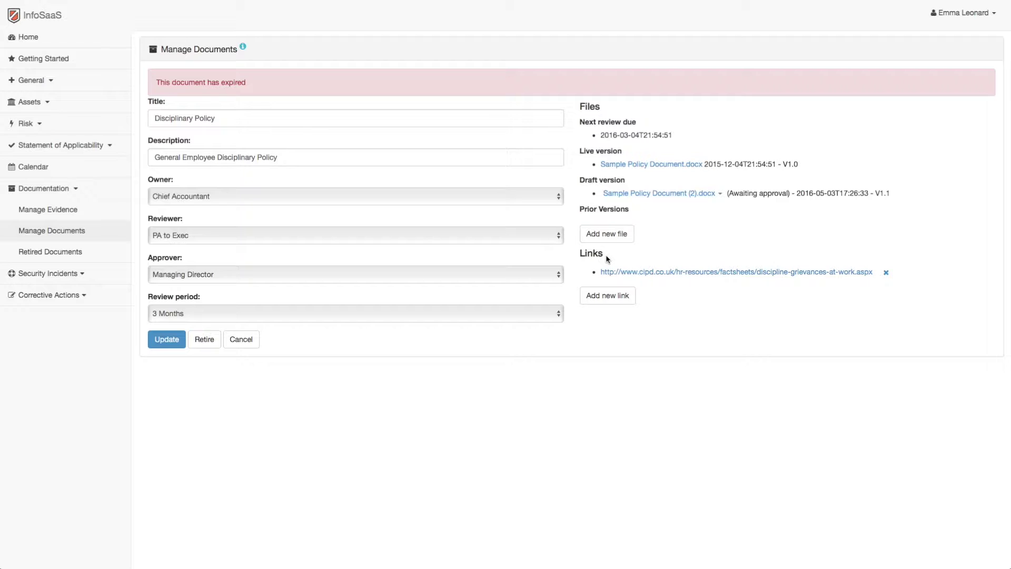
pyautogui.click(204, 340)
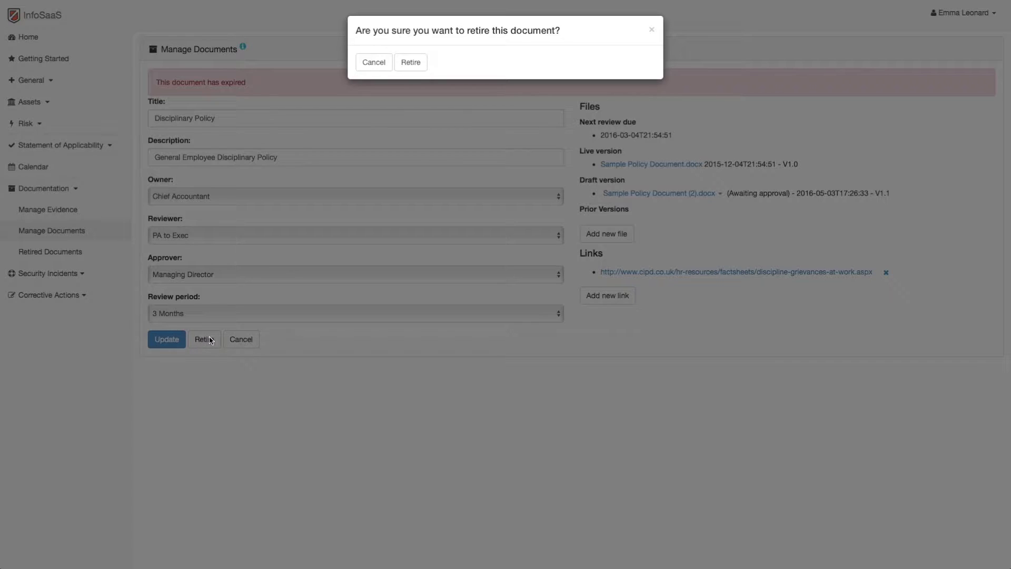
pyautogui.click(374, 63)
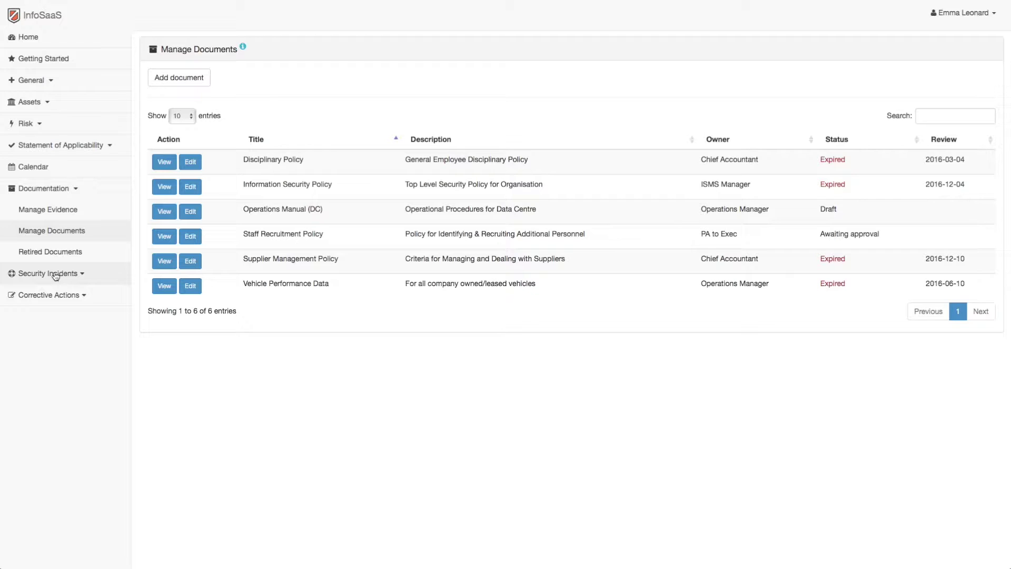
# Open Manage Incidents and expand Resolved incidents (1) to show the Test Lab PC 31 virus incident
pyautogui.click(55, 274)
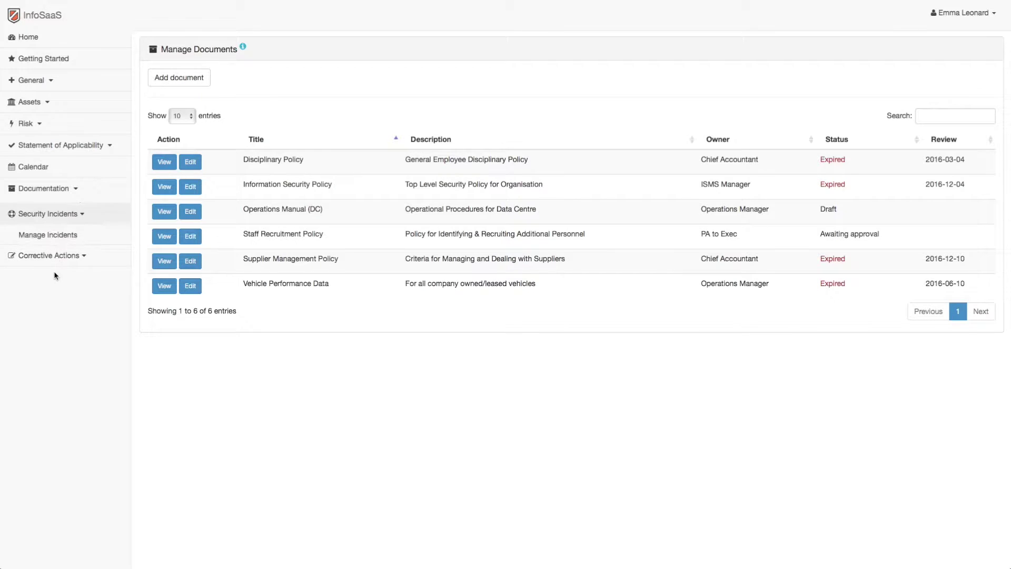
pyautogui.click(64, 232)
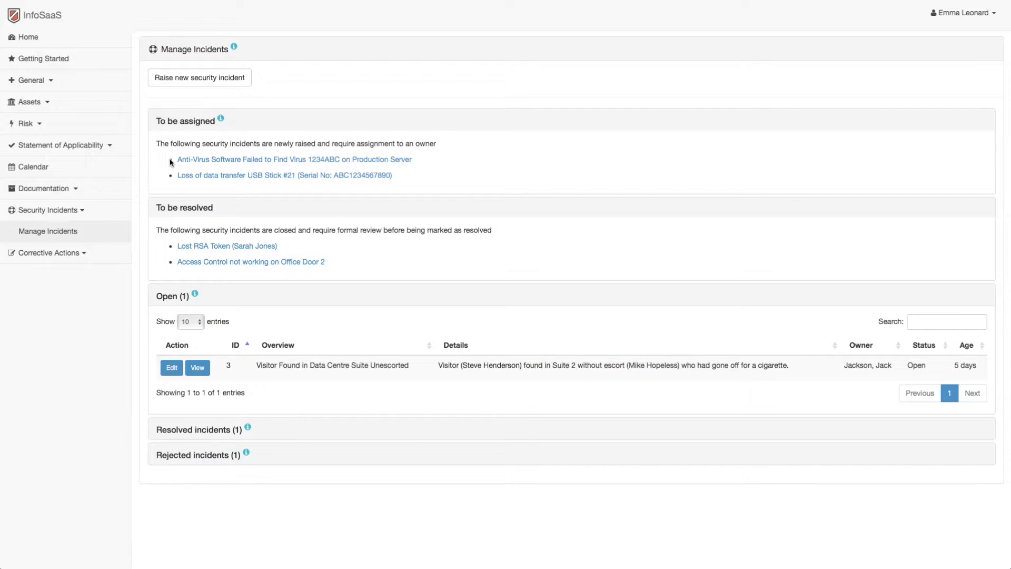
pyautogui.click(171, 177)
pyautogui.click(203, 429)
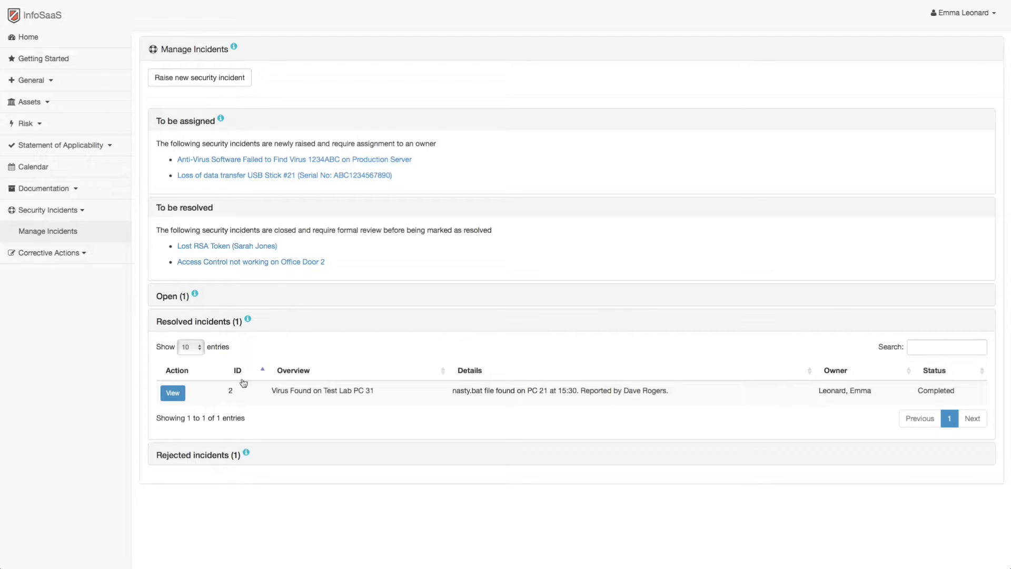
# Add the comment 'Comment' to the incident, set its status to Open and save; then edit incident 6
pyautogui.click(270, 160)
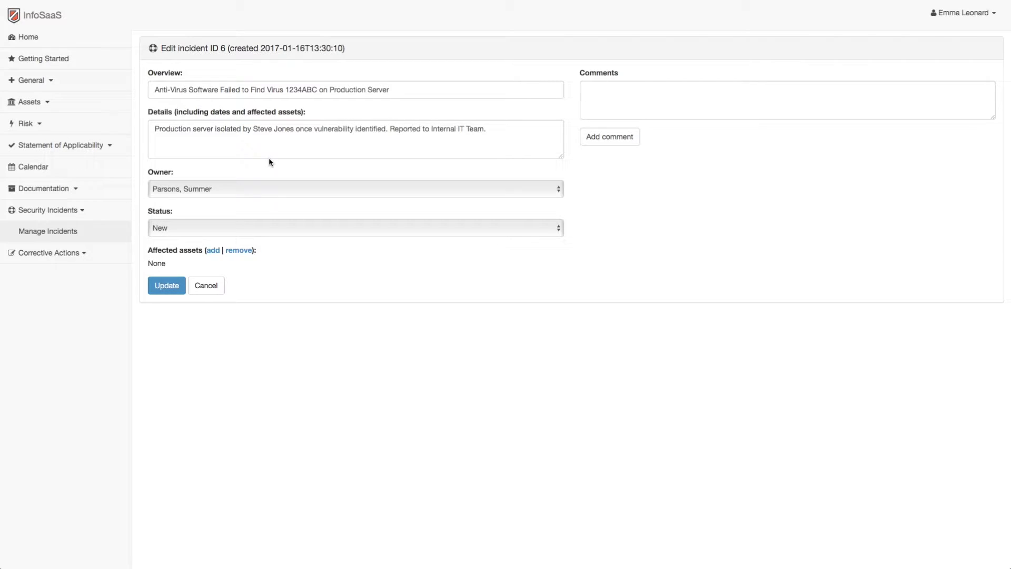
pyautogui.click(601, 94)
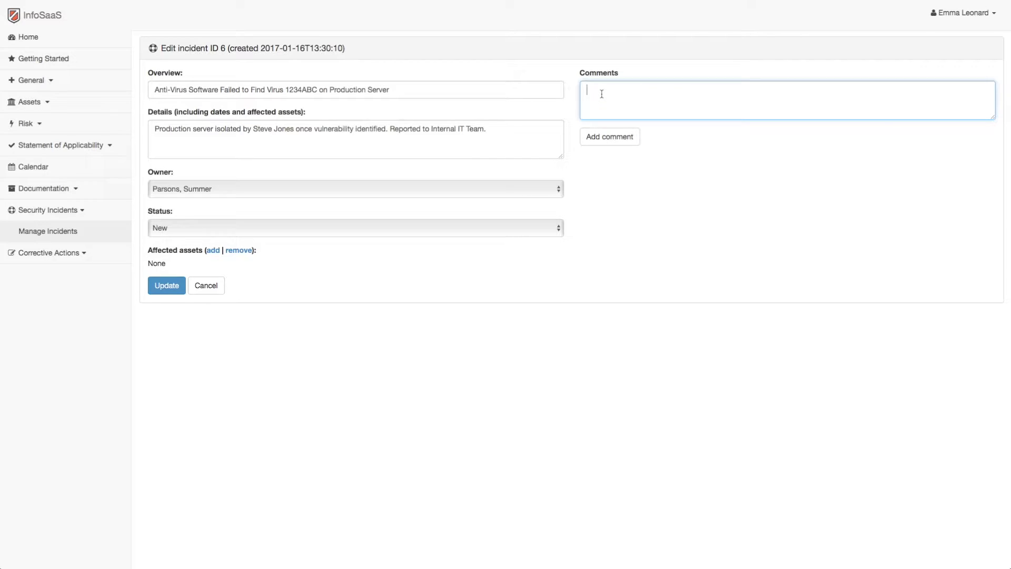
pyautogui.write('Comment')
pyautogui.click(197, 228)
pyautogui.click(198, 241)
pyautogui.click(164, 285)
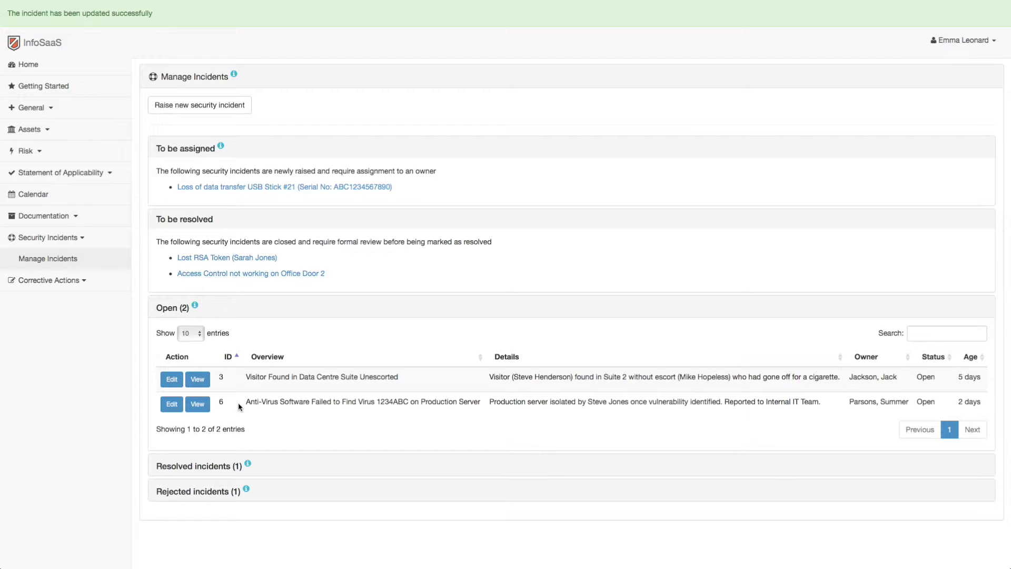
pyautogui.click(172, 404)
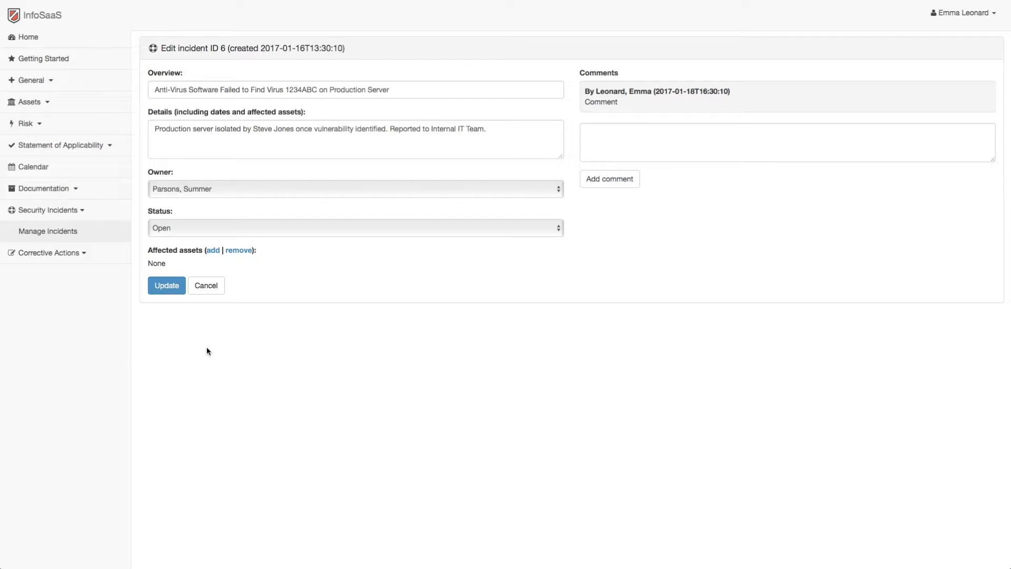
# Change incident 6's status to Closed (pending approval) and save it
pyautogui.click(257, 231)
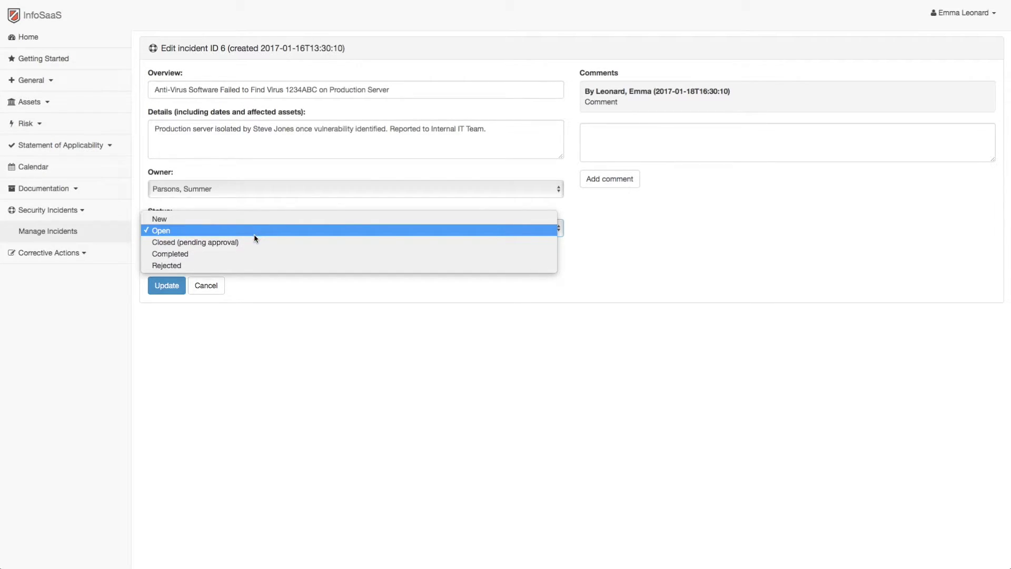
pyautogui.click(252, 244)
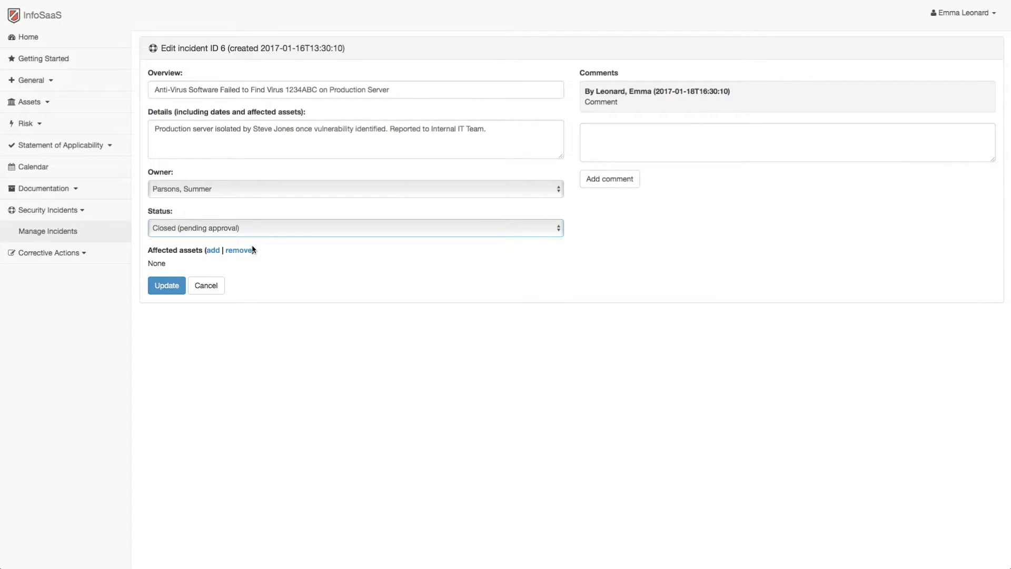
pyautogui.click(165, 288)
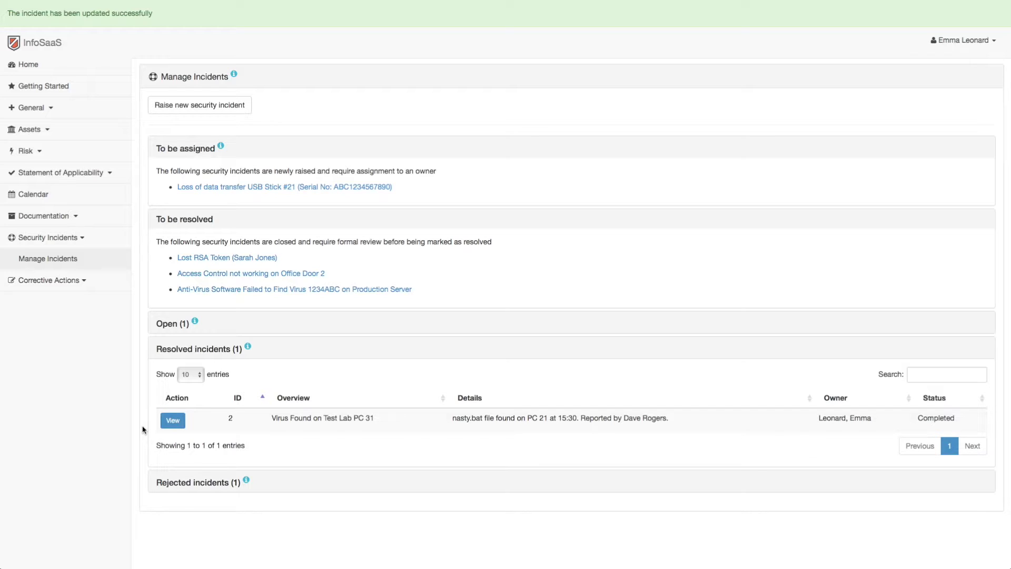
# Go to Corrective Actions > Manage Actions, which shows no open or resolved actions
pyautogui.click(33, 284)
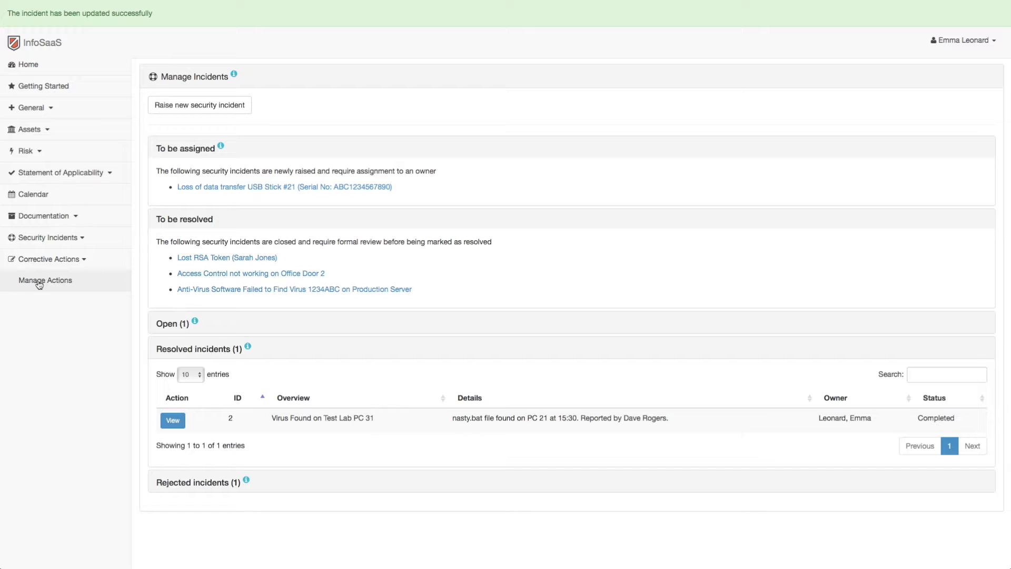
pyautogui.click(78, 283)
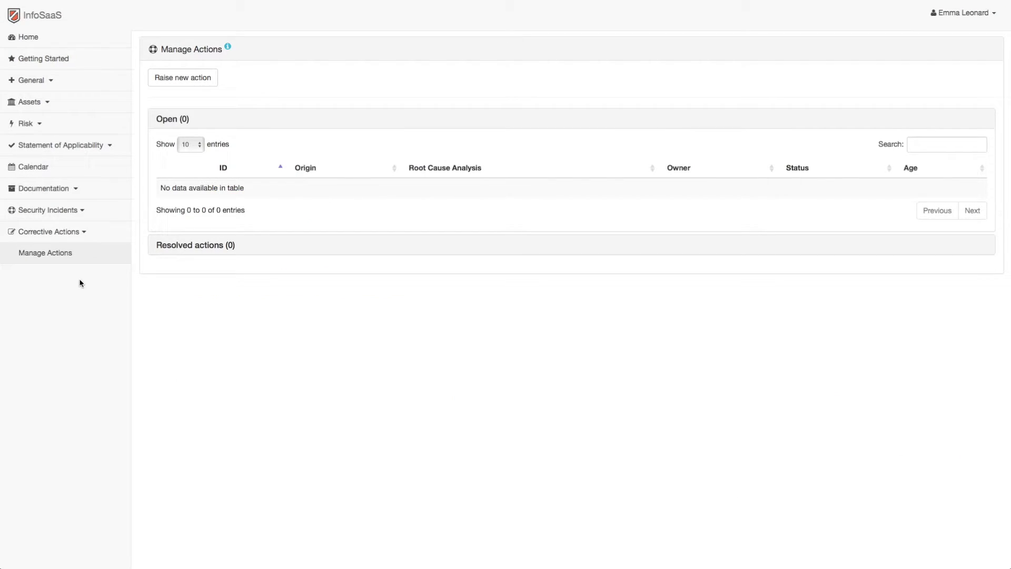
# Start a new action with Type set to Corrective Action, then abandon it for the Home dashboard
pyautogui.click(183, 79)
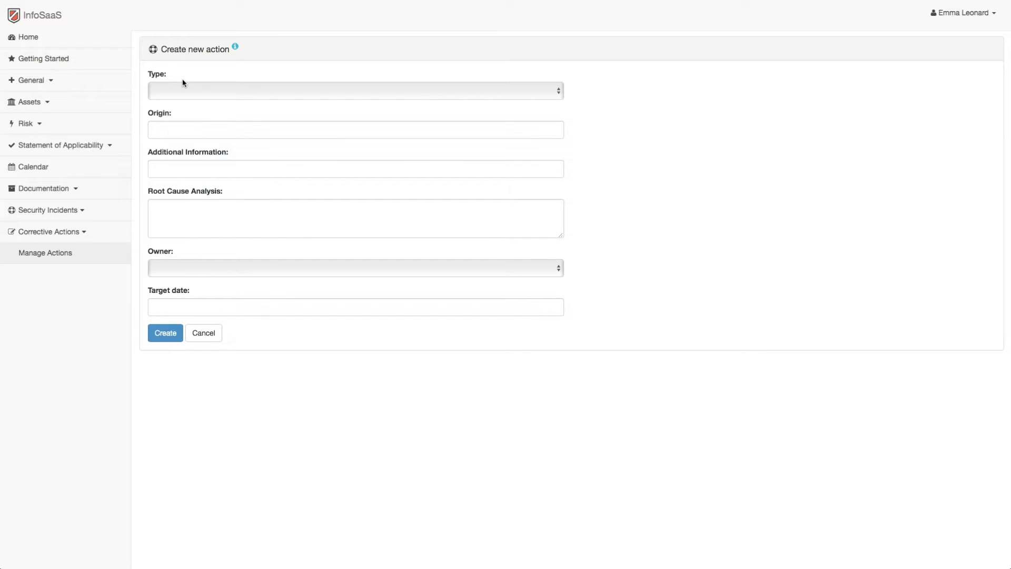
pyautogui.click(214, 91)
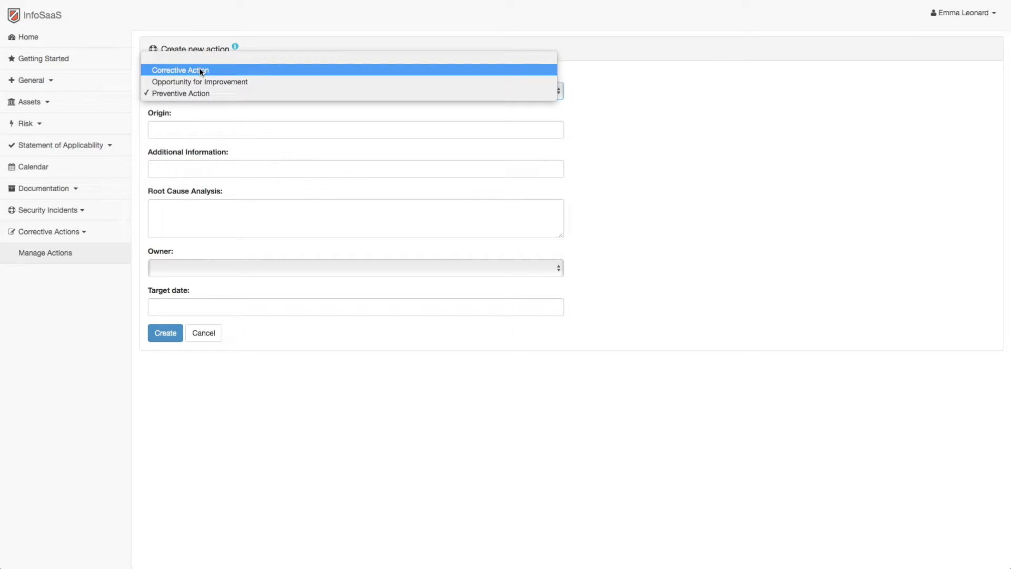
pyautogui.click(201, 71)
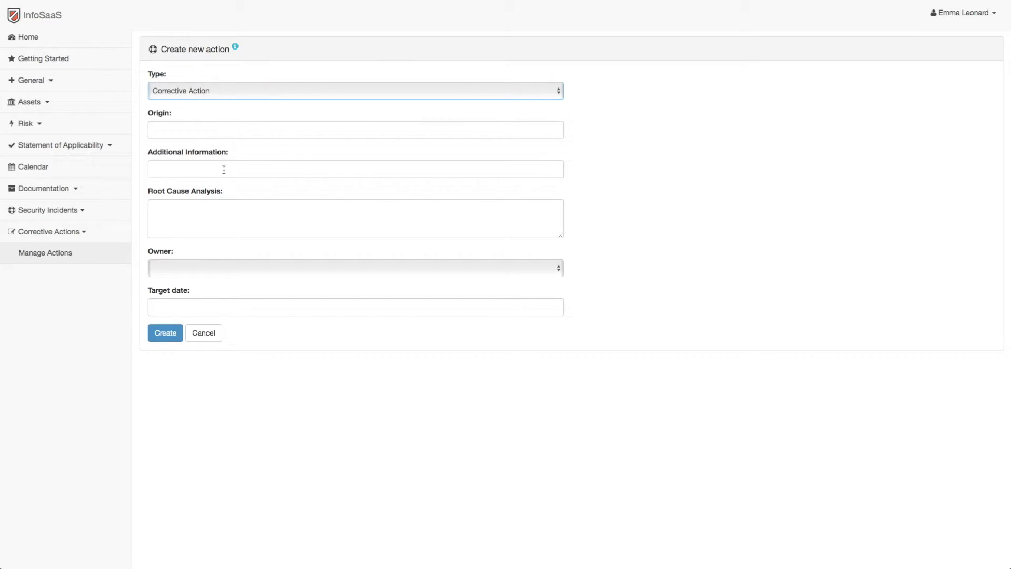
pyautogui.click(29, 39)
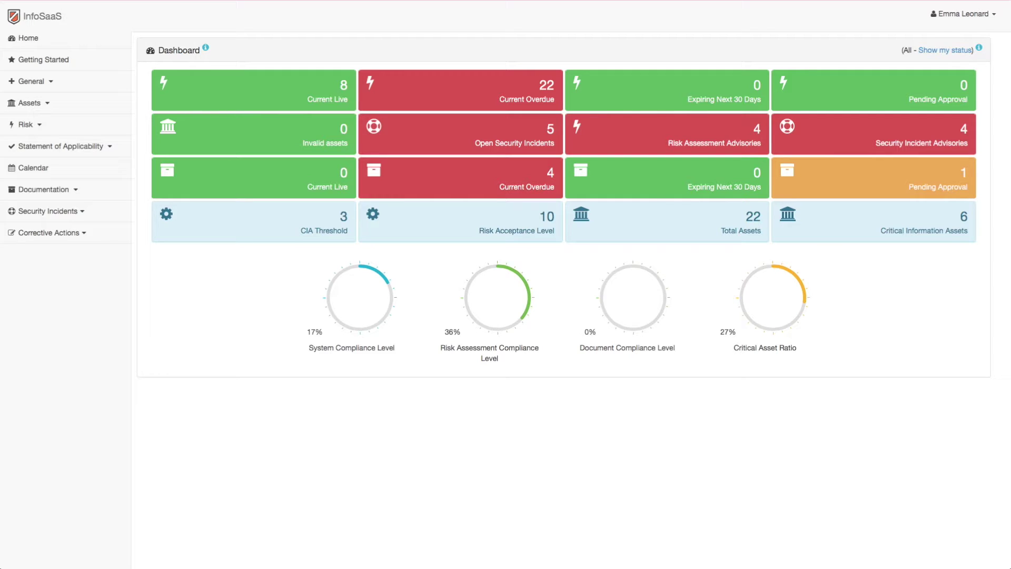
# Switch the dashboard to My Status counts and open the manual's Dashboard Views section
pyautogui.click(936, 51)
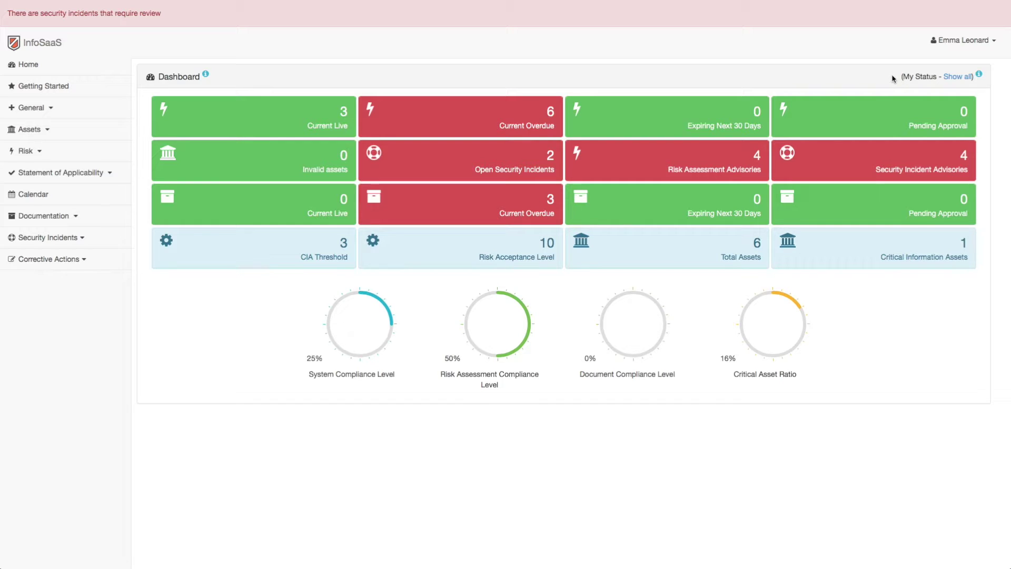
pyautogui.click(979, 78)
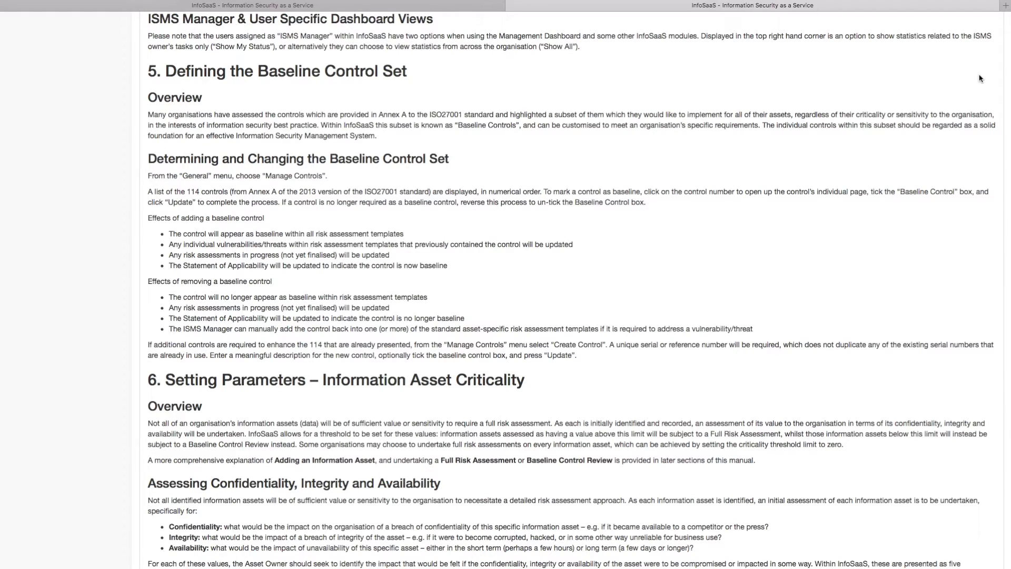
# Close the manual to return to the organisation-wide dashboard (22 overdue risk assessments)
pyautogui.press('super+w')
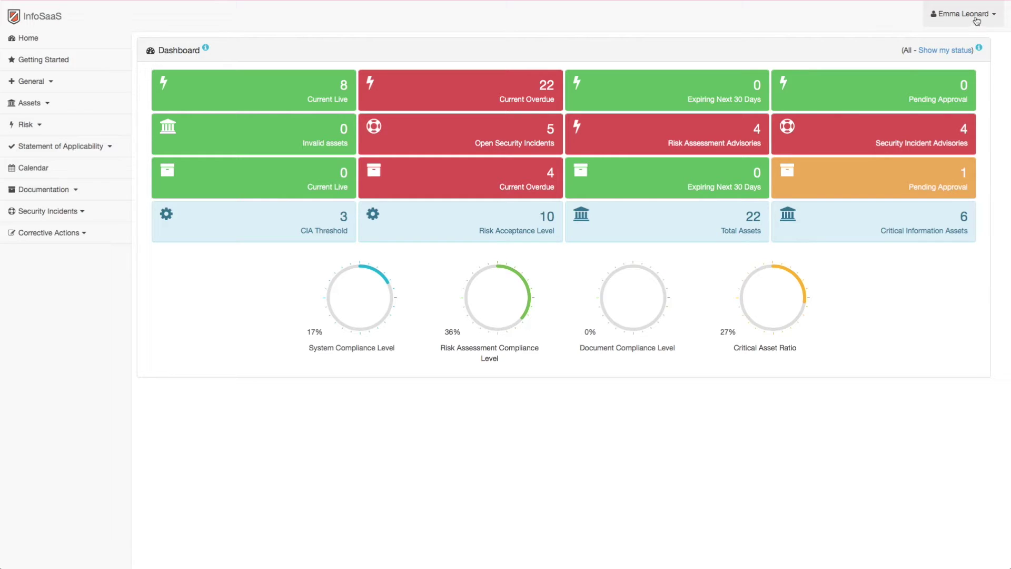
# Turn off Existing Assets Assigned and CPI Action Assigned email alerts and save the preferences
pyautogui.click(994, 17)
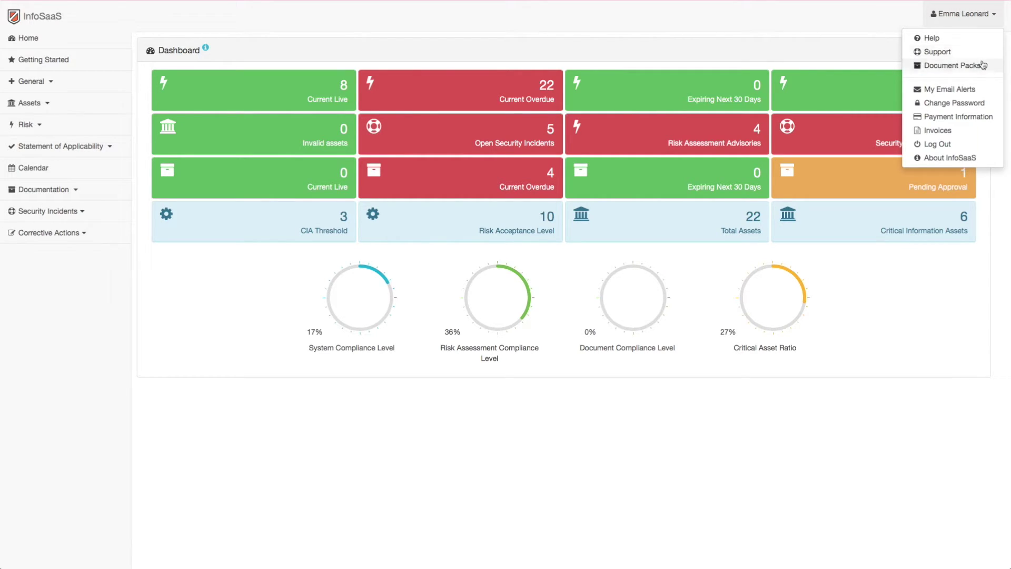
pyautogui.click(974, 91)
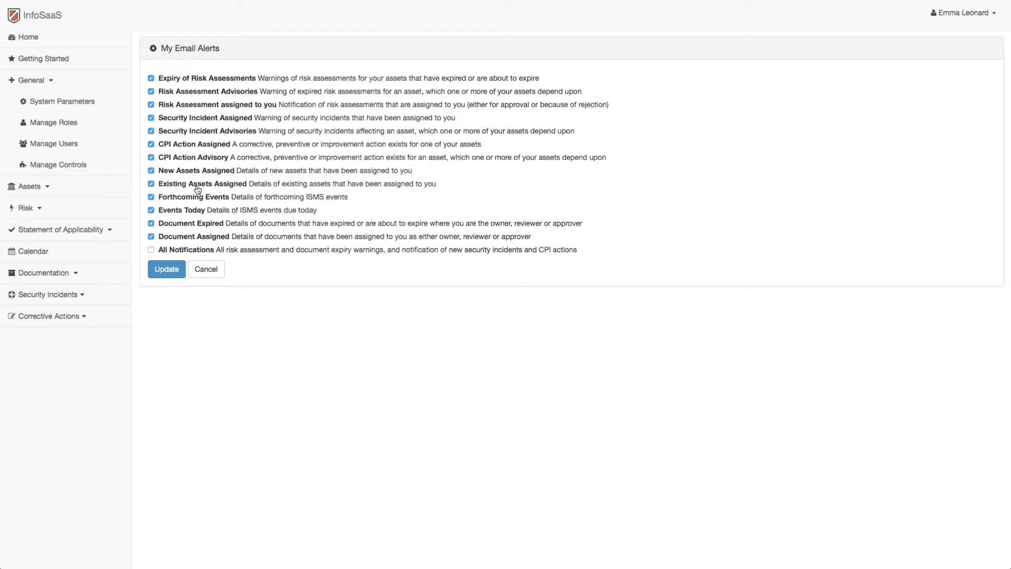
pyautogui.click(158, 184)
pyautogui.click(167, 270)
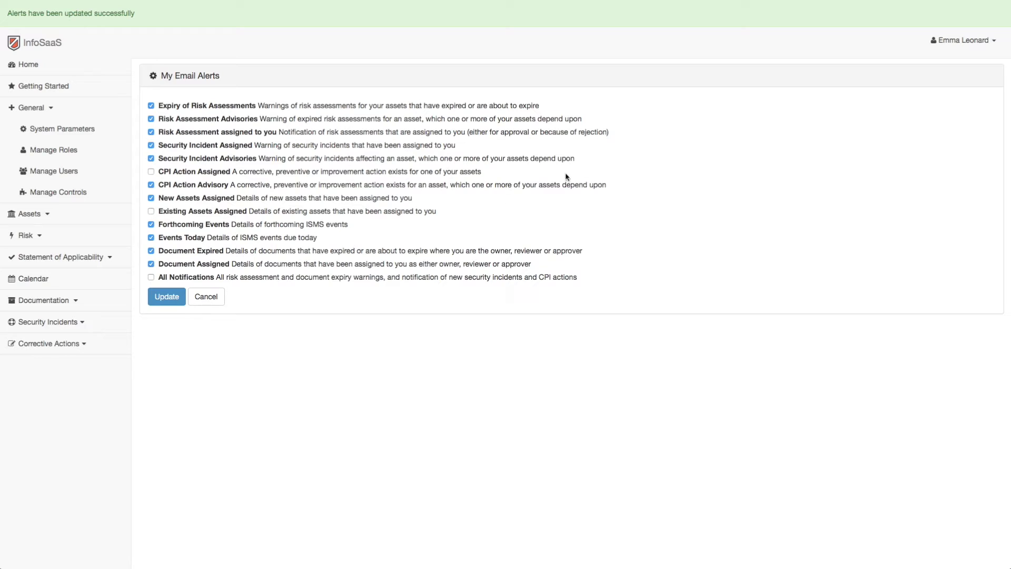
pyautogui.click(989, 47)
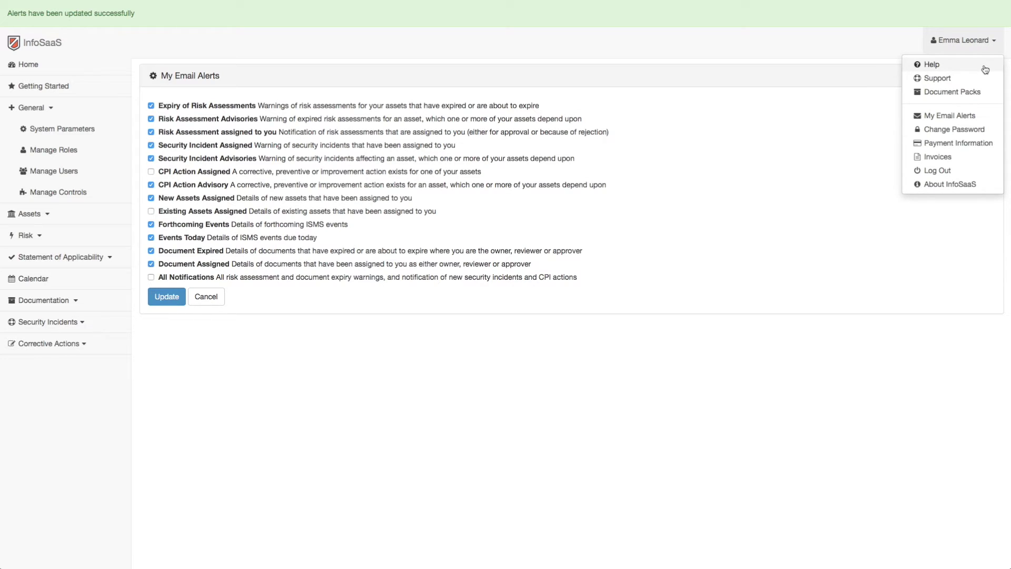
# Open the Help manual and read its contents from Introduction through Adding an Information Asset
pyautogui.click(985, 65)
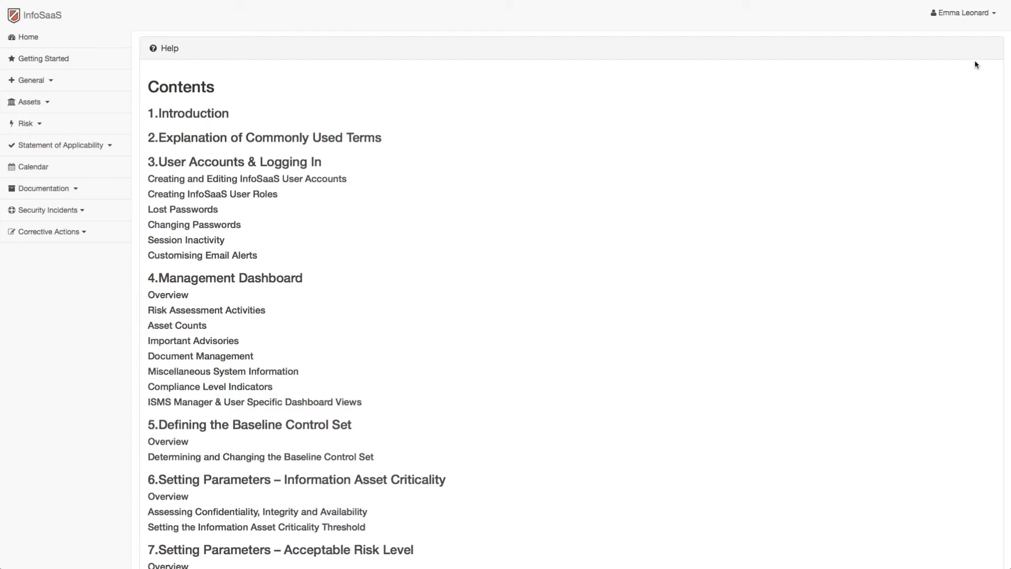
pyautogui.scroll(-1, 583, 256)
pyautogui.scroll(-5, 583, 256)
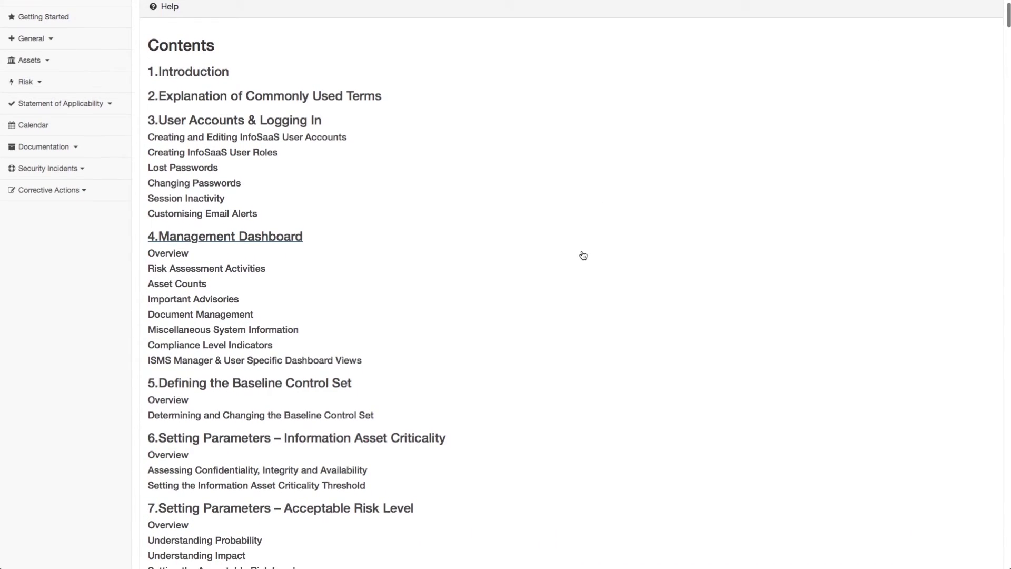
pyautogui.scroll(-5, 584, 256)
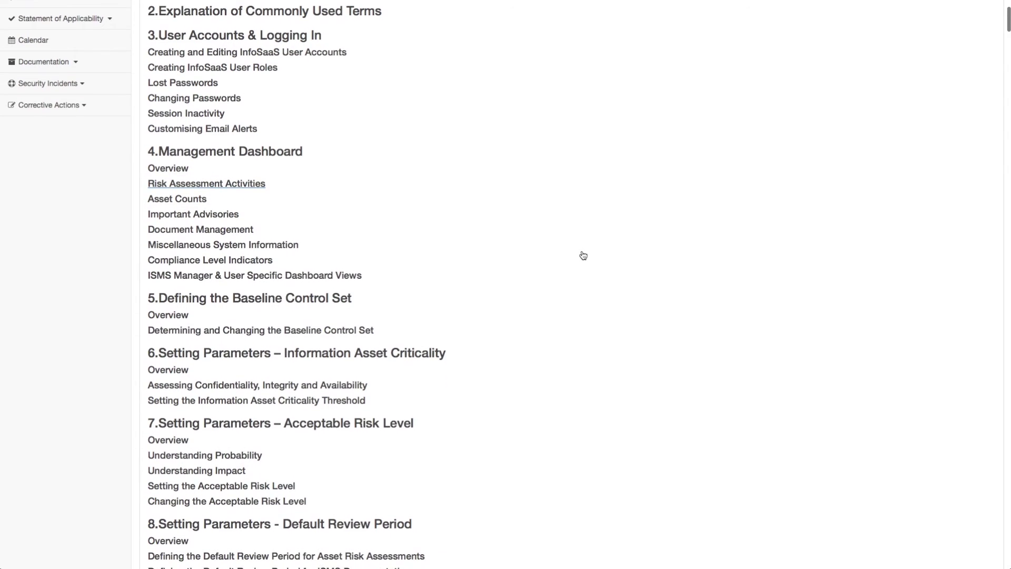
pyautogui.scroll(-1, 582, 255)
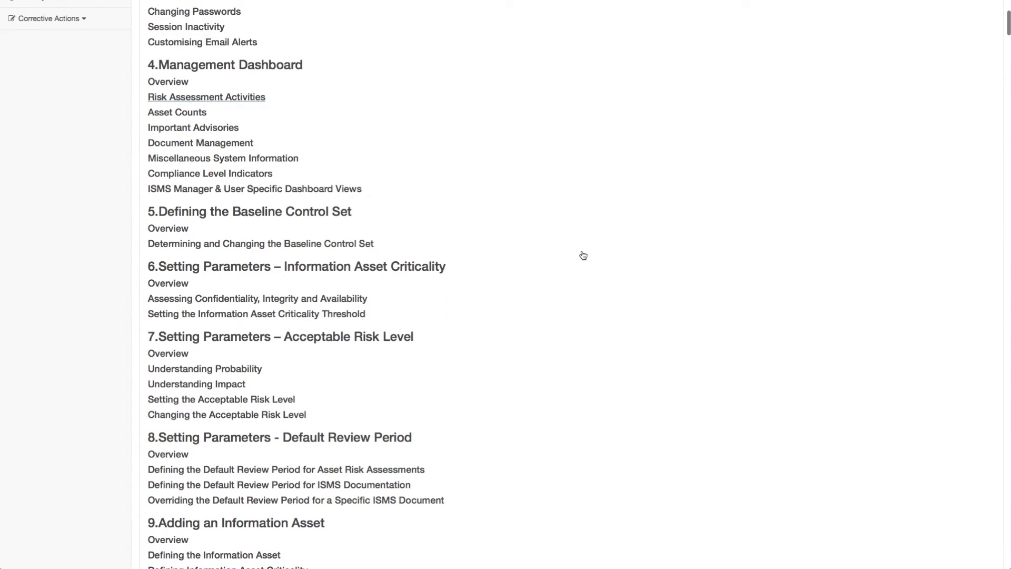
pyautogui.scroll(-1, 581, 255)
pyautogui.scroll(-1, 581, 255)
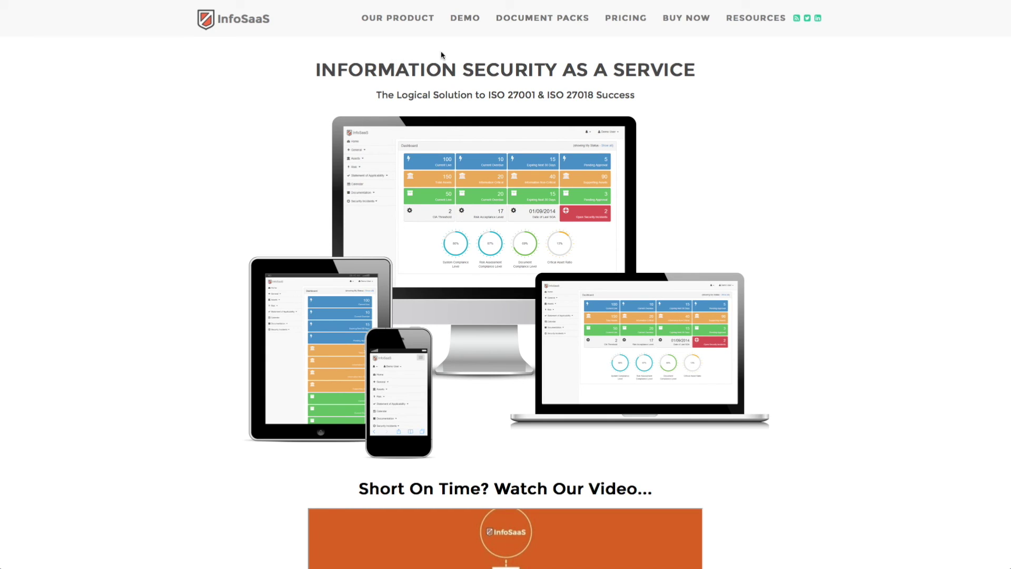
# Go to the website's Test Drive InfoSaaS demo form and select the First Name field
pyautogui.click(467, 19)
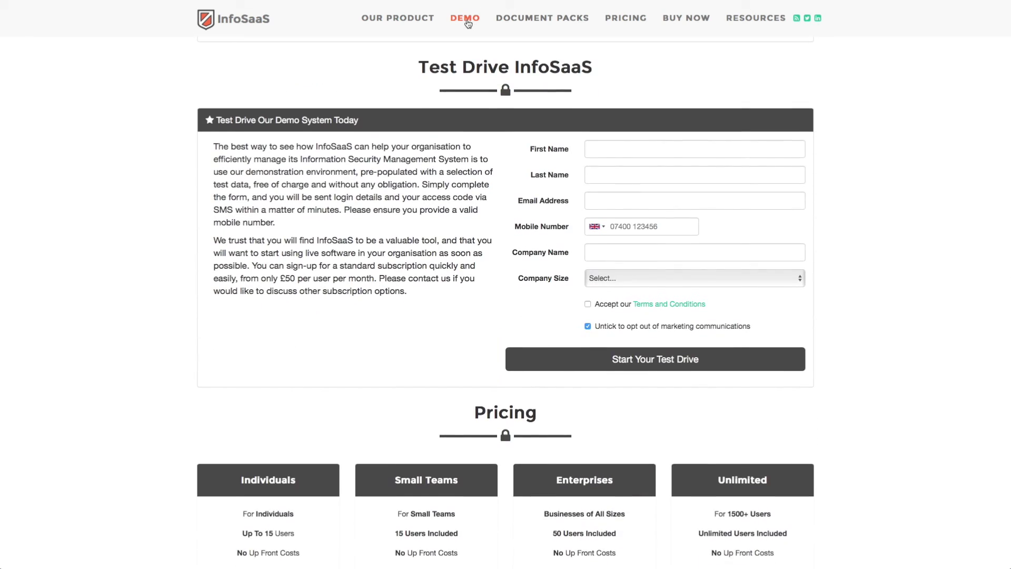
pyautogui.click(605, 150)
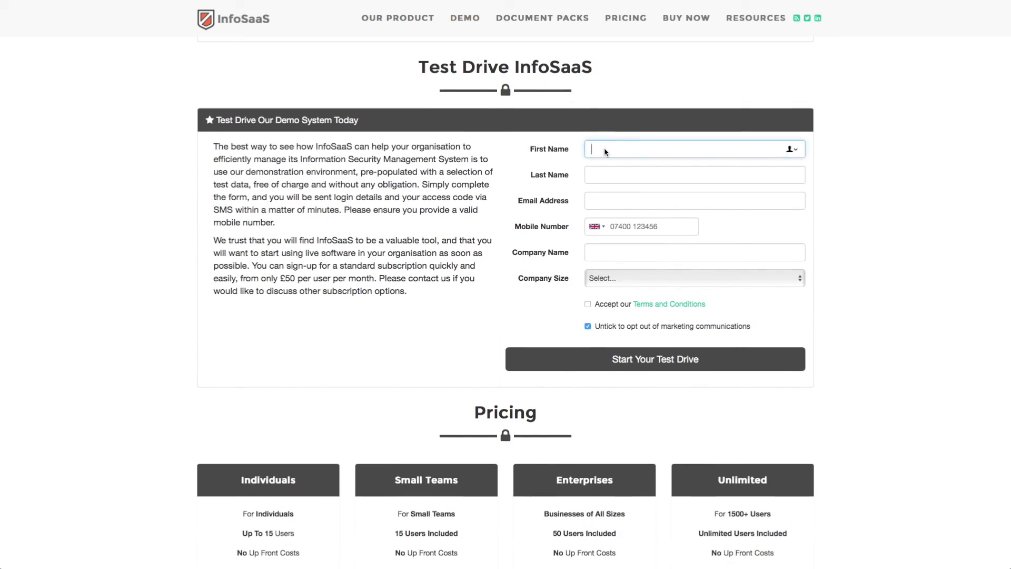